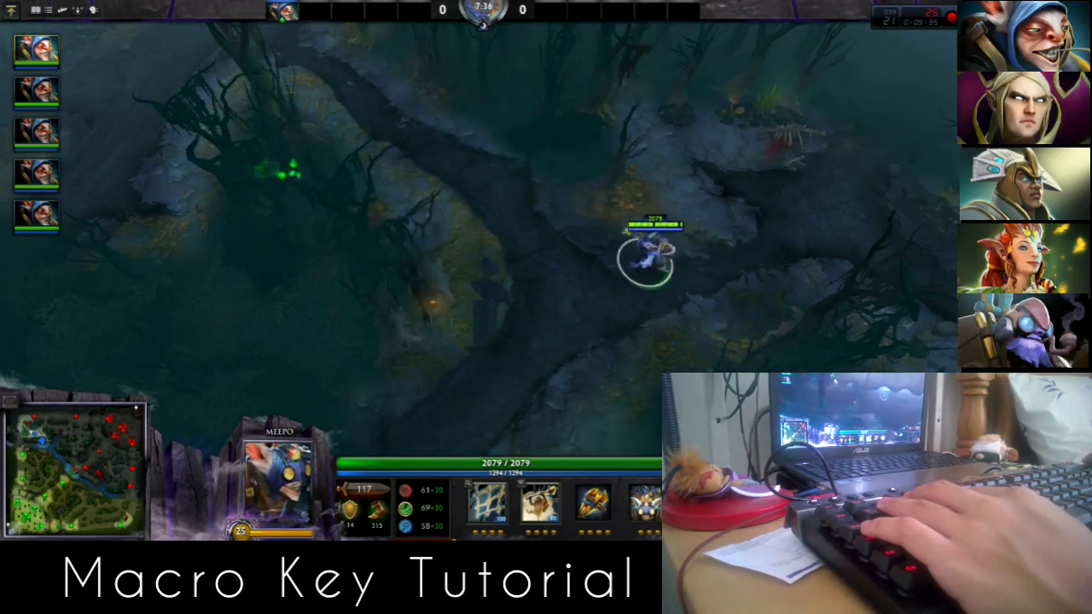
# Move the single Meepo around the dirt path in the woods, sending him back and forth near the fork
pyautogui.rightClick(607, 168)
pyautogui.rightClick(671, 316)
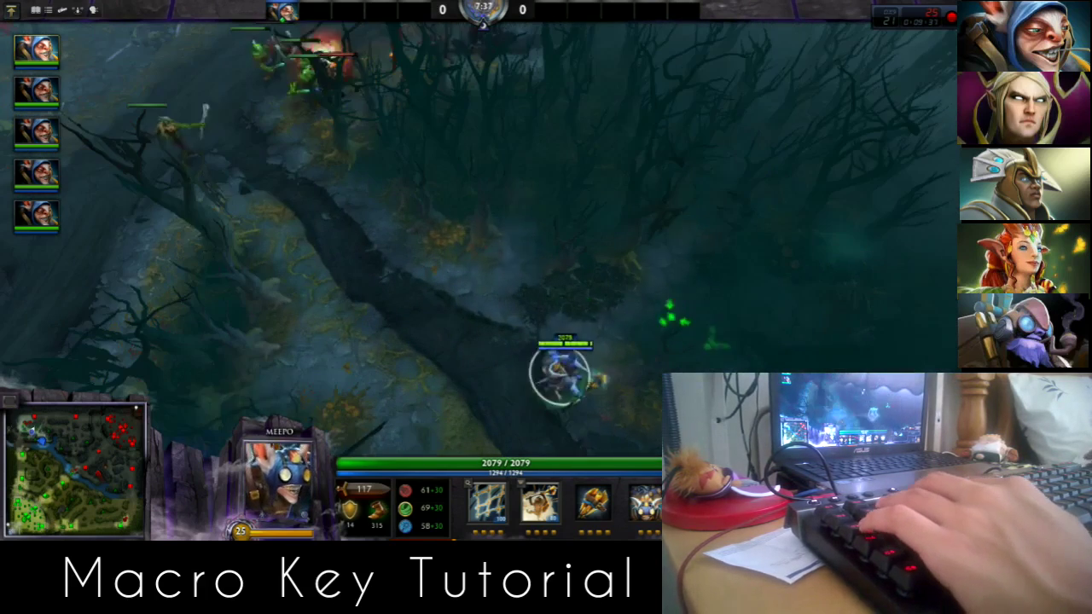
pyautogui.rightClick(480, 241)
pyautogui.rightClick(456, 378)
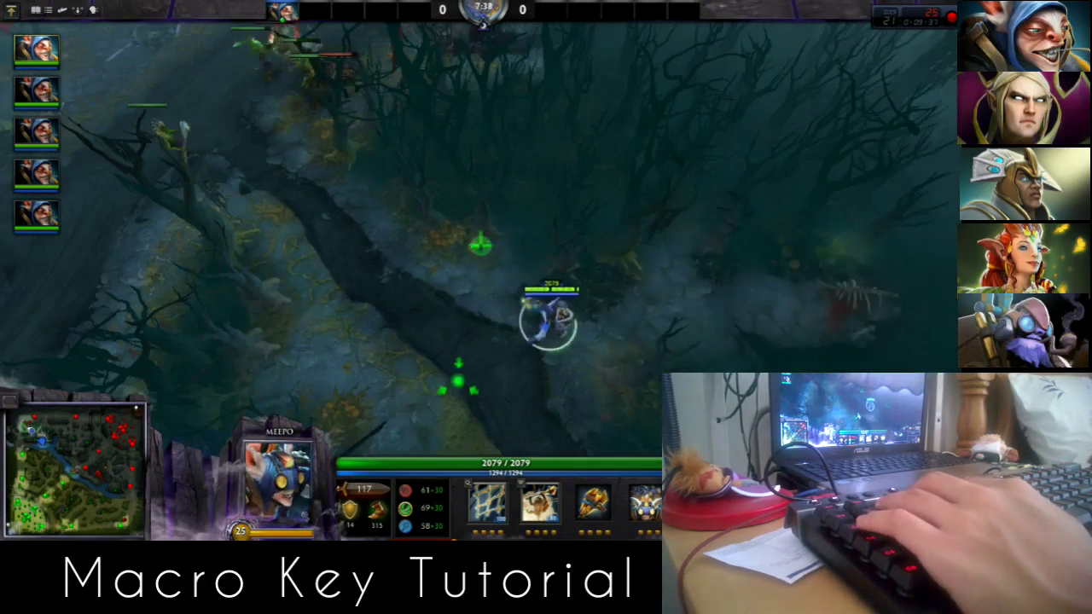
pyautogui.rightClick(592, 378)
pyautogui.rightClick(458, 365)
pyautogui.rightClick(605, 273)
pyautogui.rightClick(494, 190)
pyautogui.rightClick(463, 122)
pyautogui.rightClick(341, 212)
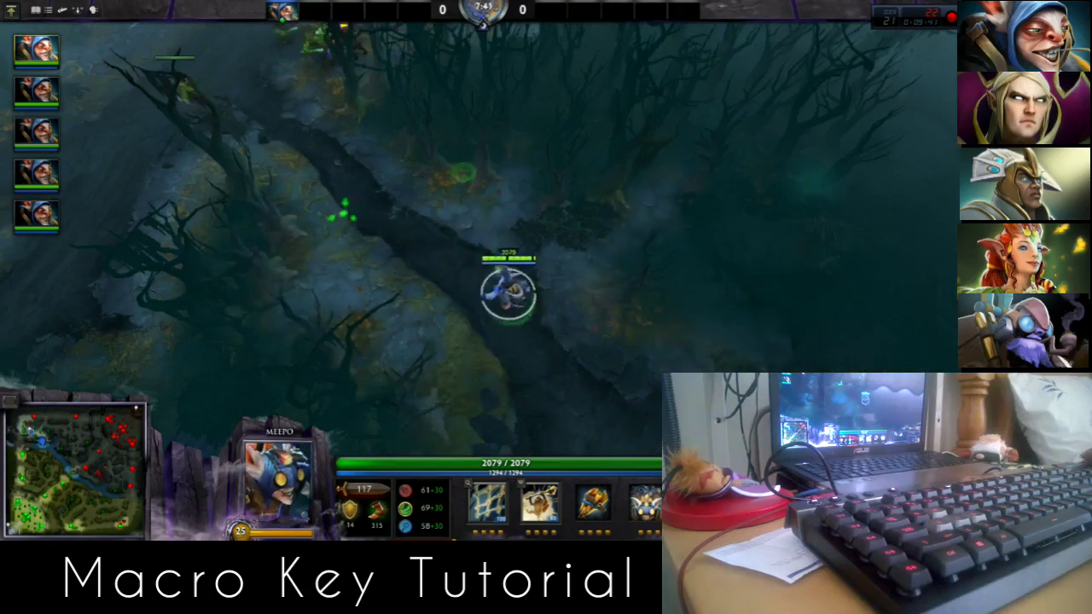
pyautogui.rightClick(553, 219)
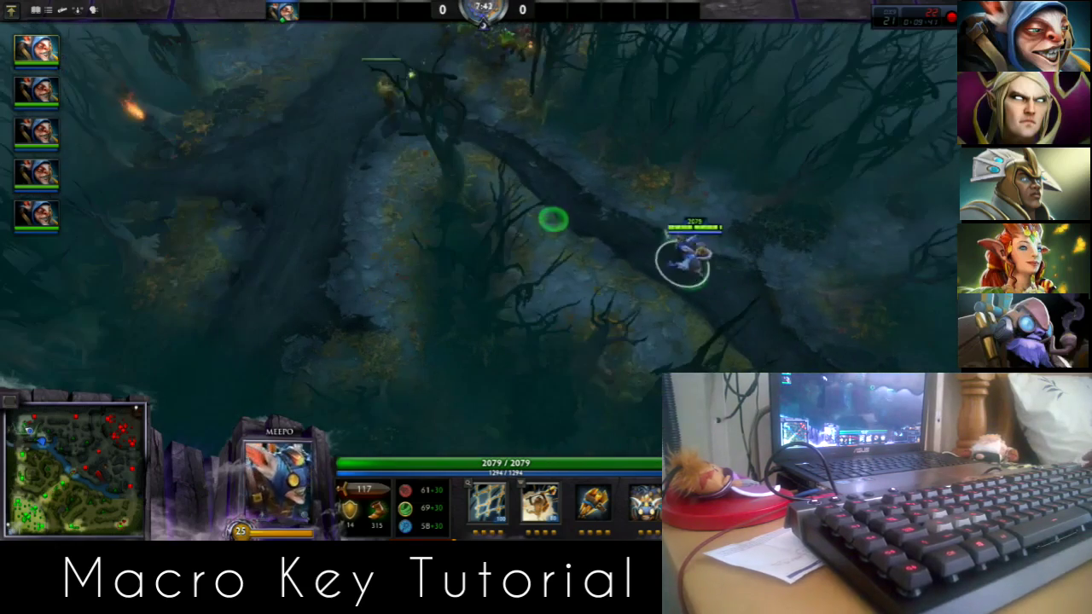
# Send Meepo from the forest path into the lane where the creeps are fighting
pyautogui.rightClick(183, 171)
pyautogui.rightClick(213, 265)
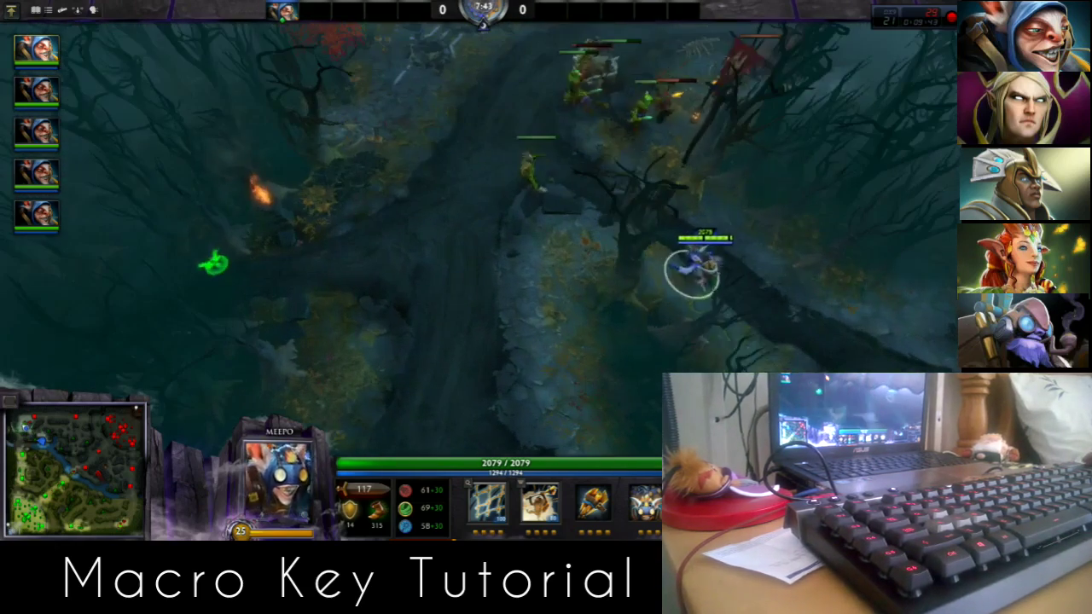
pyautogui.rightClick(217, 139)
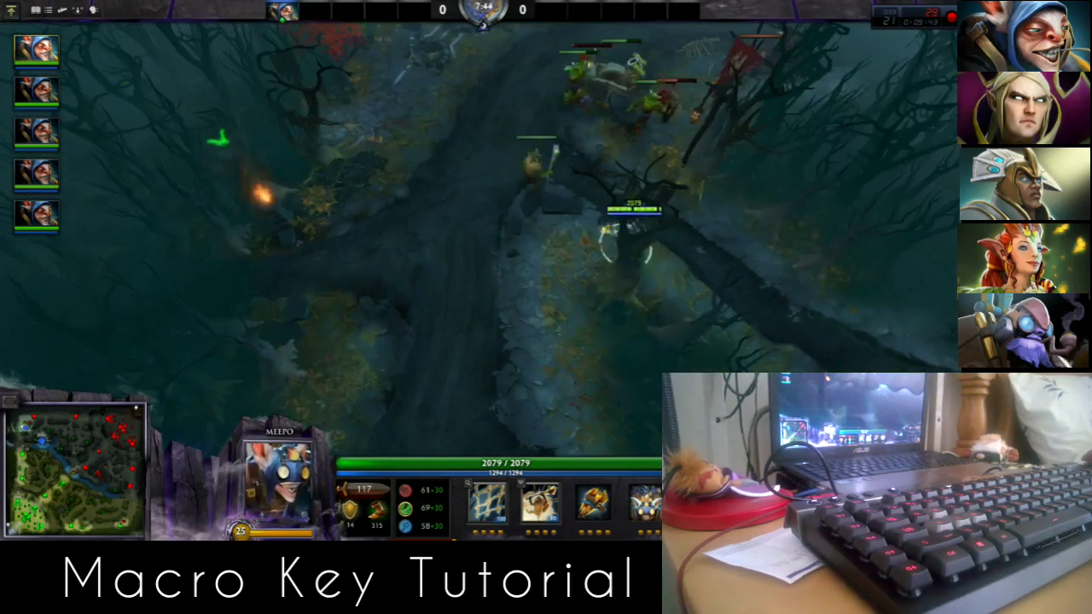
pyautogui.rightClick(208, 188)
pyautogui.rightClick(610, 112)
pyautogui.rightClick(599, 149)
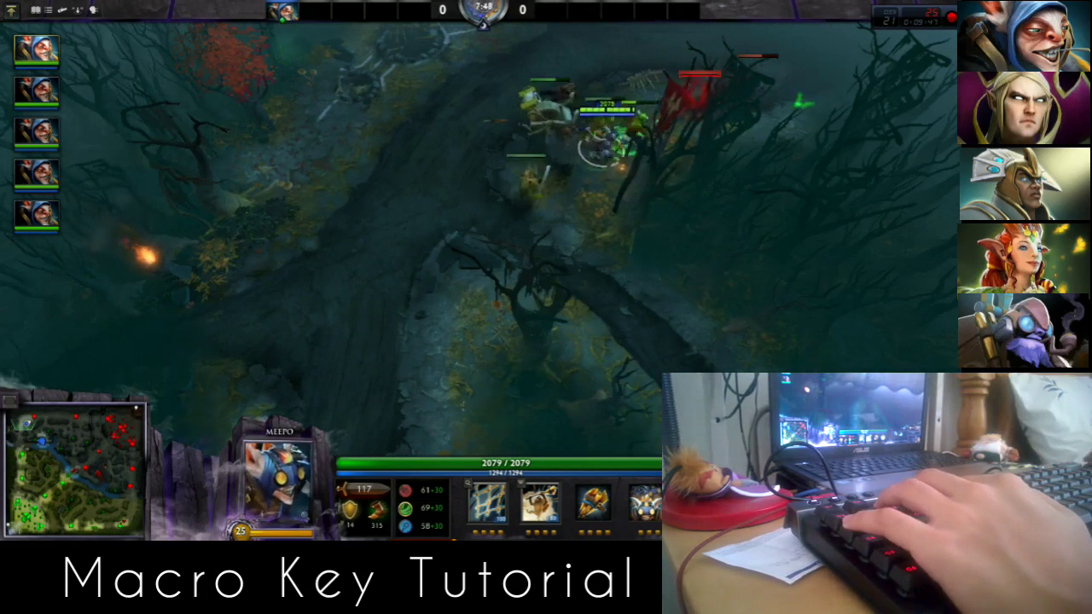
pyautogui.rightClick(625, 154)
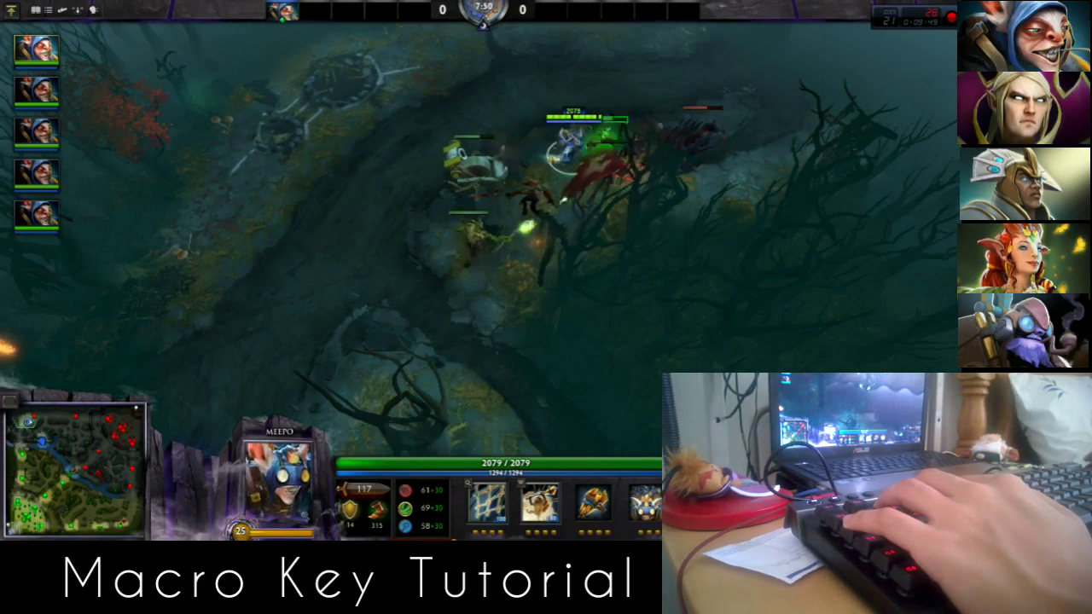
# Move Meepo away from the creep fight and south along the lane
pyautogui.rightClick(444, 225)
pyautogui.rightClick(231, 343)
pyautogui.rightClick(248, 254)
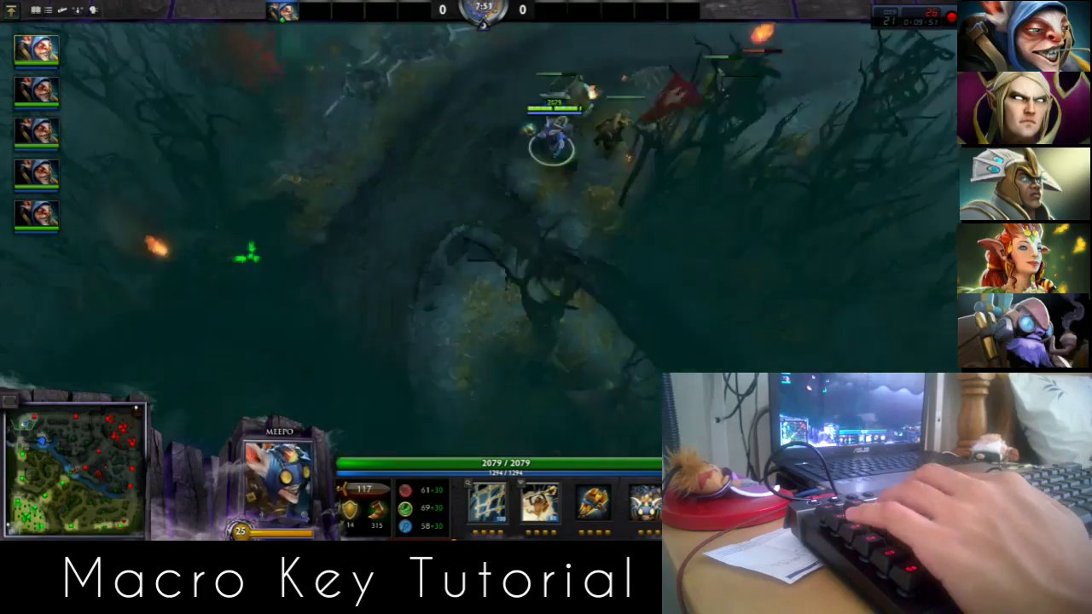
pyautogui.rightClick(263, 372)
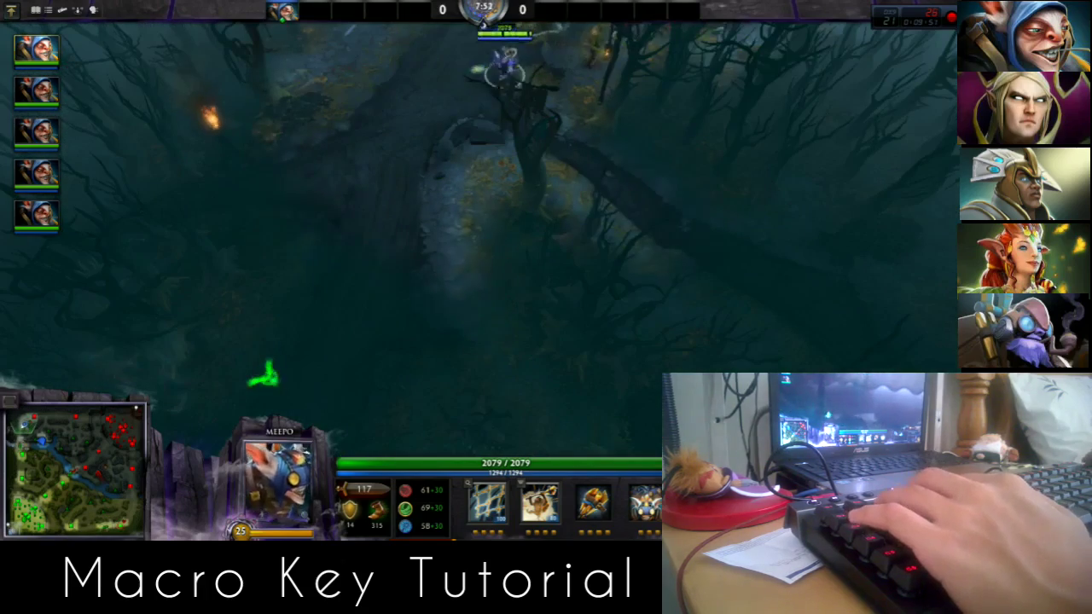
pyautogui.rightClick(325, 359)
pyautogui.rightClick(434, 375)
pyautogui.rightClick(383, 355)
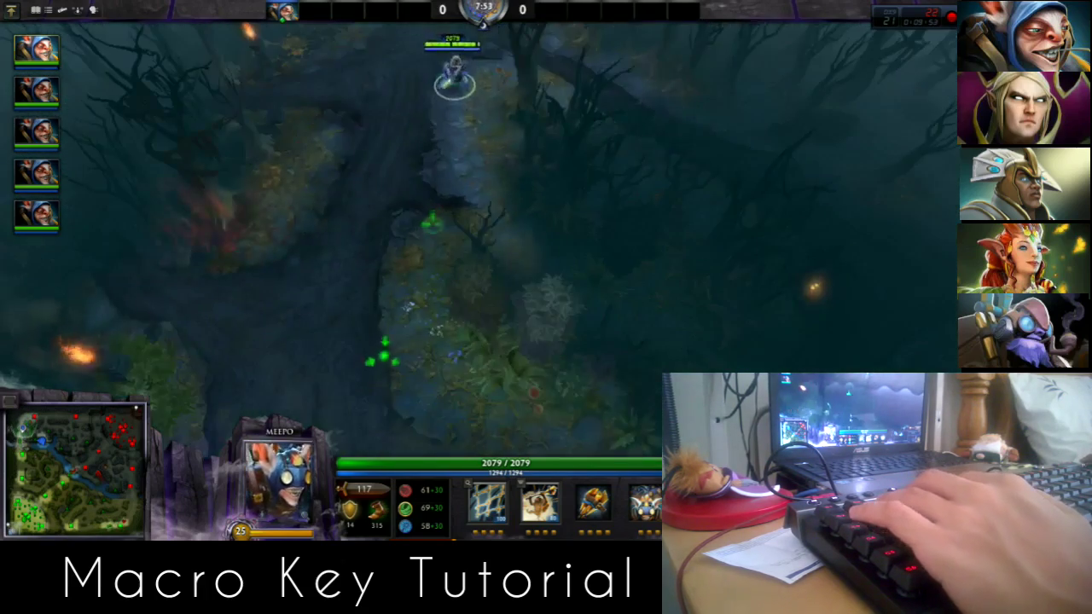
pyautogui.rightClick(412, 259)
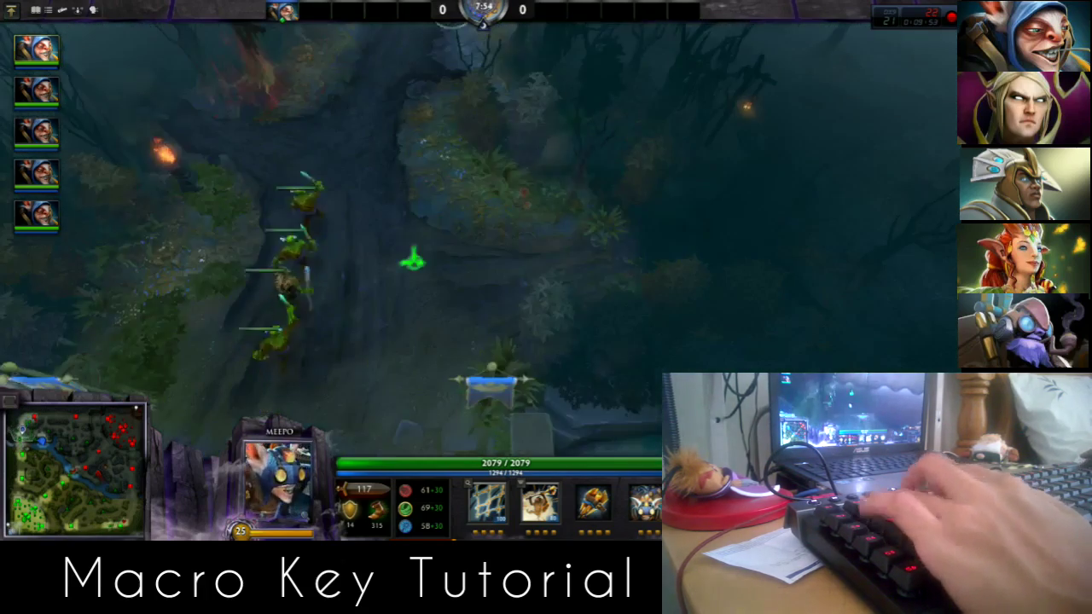
# Select all five Meepos together and order the group to move toward the river
pyautogui.press('F2')
pyautogui.press('F2')
pyautogui.rightClick(472, 336)
pyautogui.rightClick(298, 329)
pyautogui.rightClick(509, 286)
pyautogui.rightClick(585, 268)
pyautogui.rightClick(543, 117)
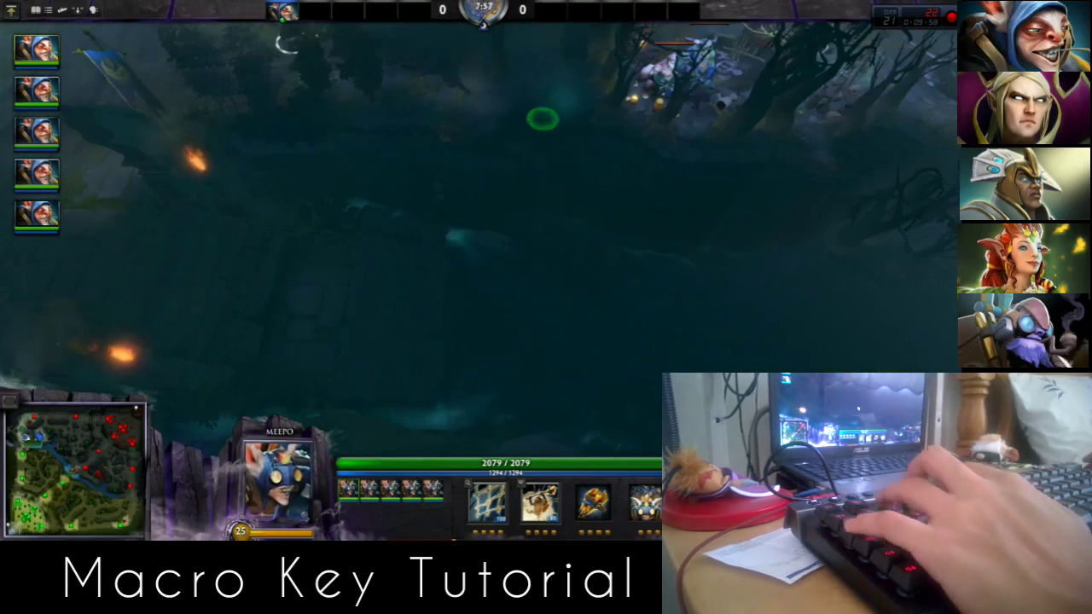
# Give the selected Meepos alternating attack-move and move orders at the river's western end
pyautogui.press('a')
pyautogui.click(456, 326)
pyautogui.rightClick(480, 327)
pyautogui.press('a')
pyautogui.click(467, 337)
pyautogui.rightClick(510, 326)
# Reselect all Meepos and move the whole group east along the river
pyautogui.press('F2')
pyautogui.press('F2')
pyautogui.rightClick(563, 312)
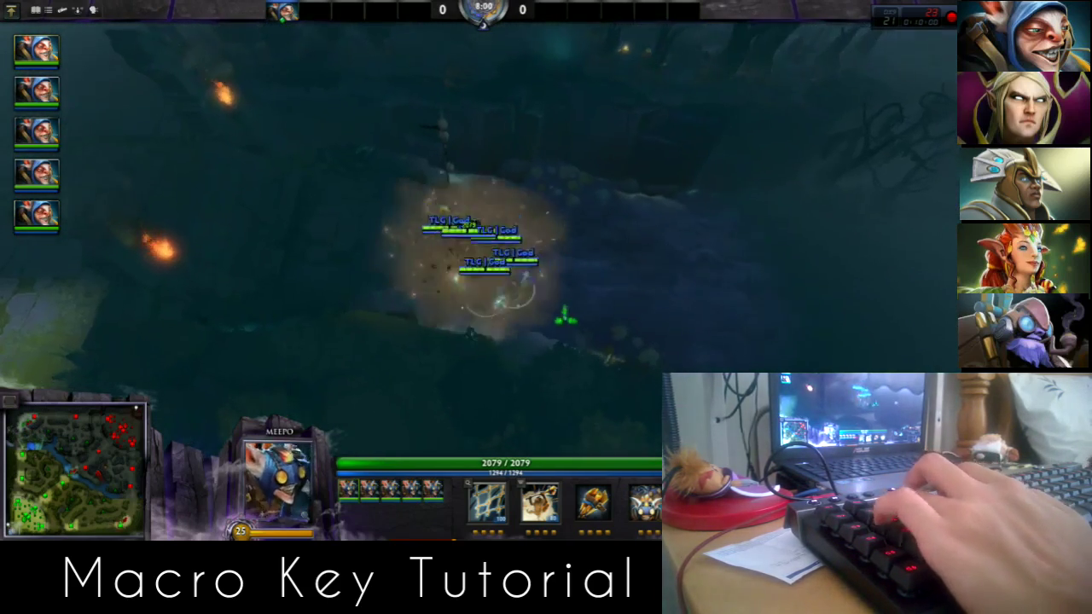
pyautogui.rightClick(653, 292)
pyautogui.rightClick(726, 273)
pyautogui.rightClick(765, 271)
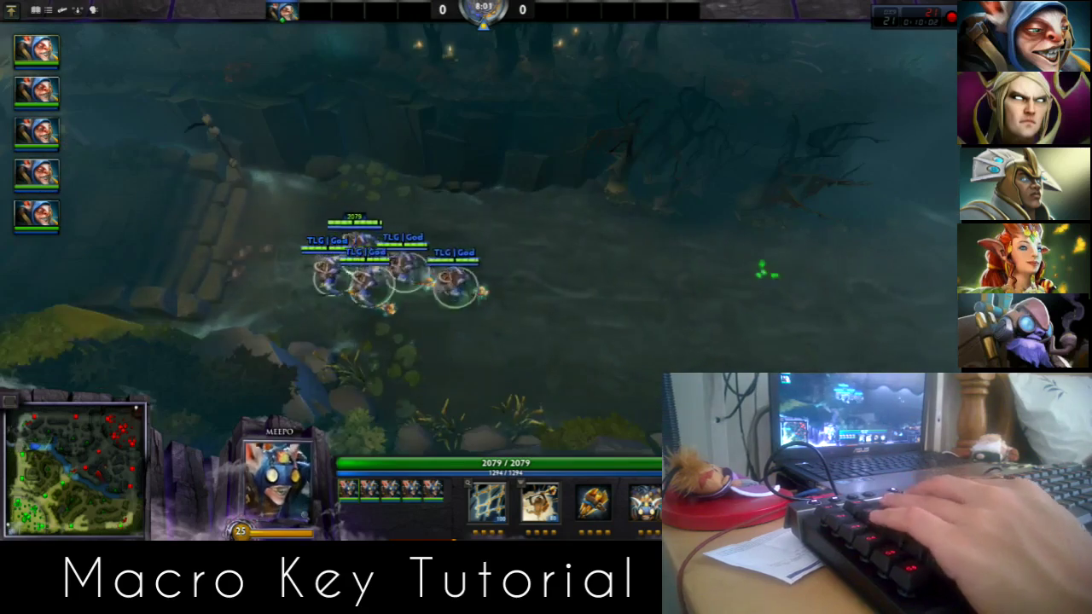
pyautogui.rightClick(677, 272)
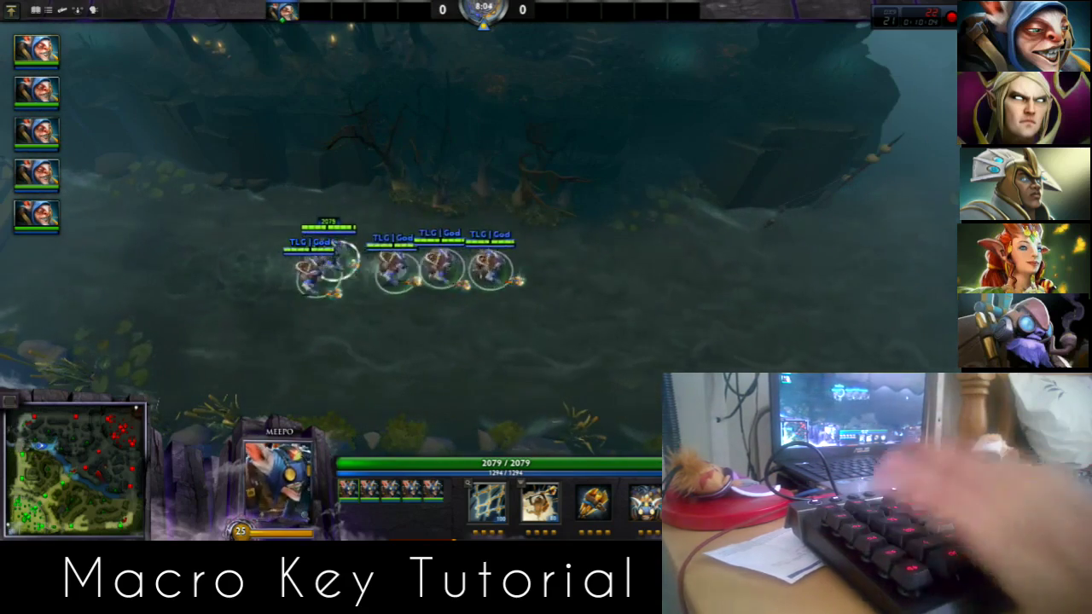
pyautogui.rightClick(760, 263)
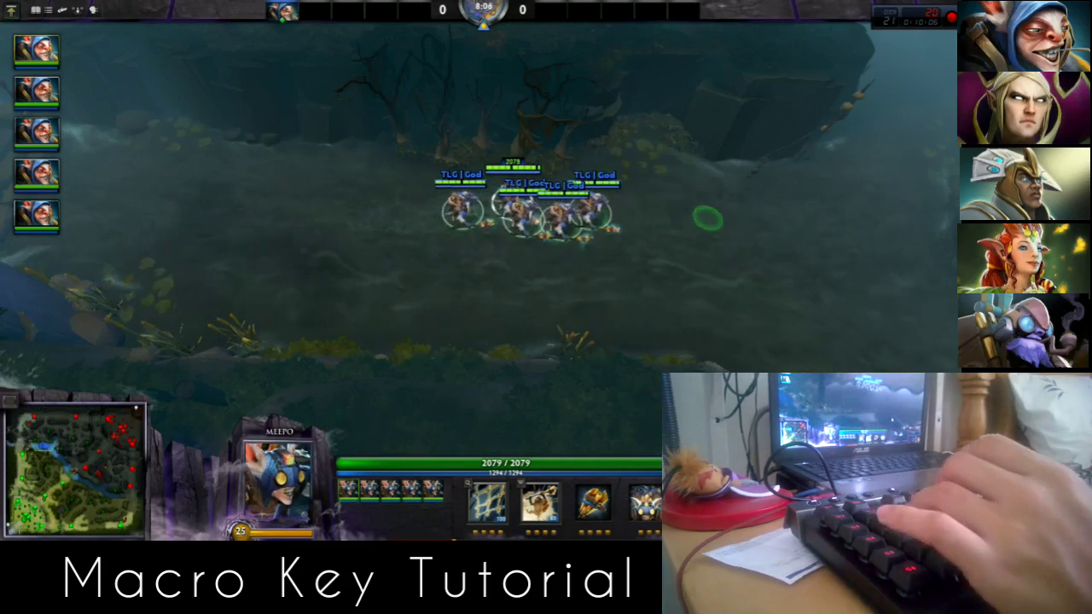
pyautogui.rightClick(699, 345)
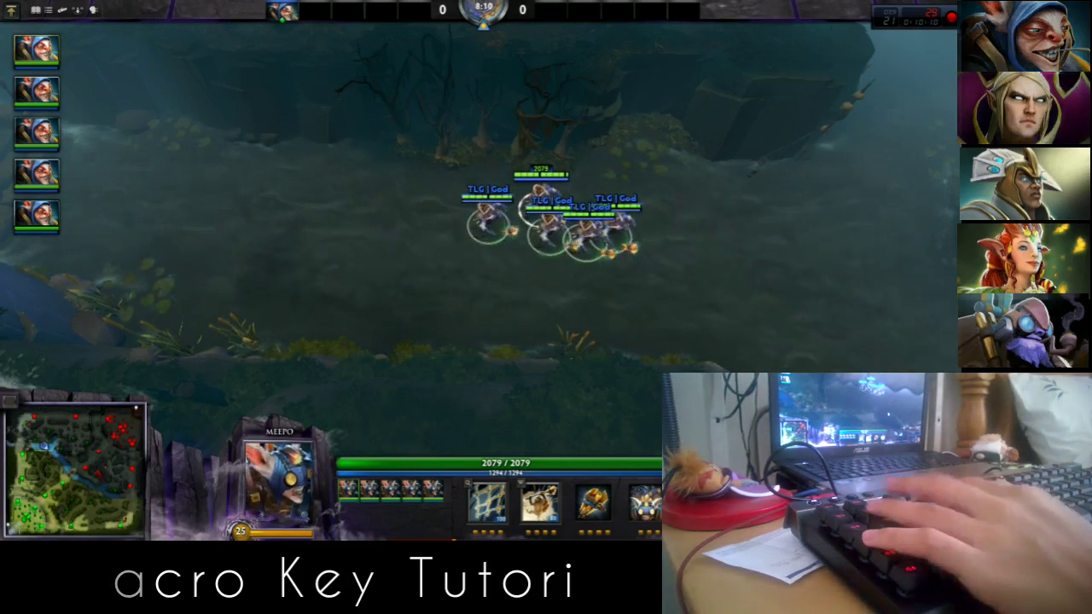
# Select only the main Meepo and move him southeast down the river, leaving the clones behind
pyautogui.press('1')
pyautogui.rightClick(715, 332)
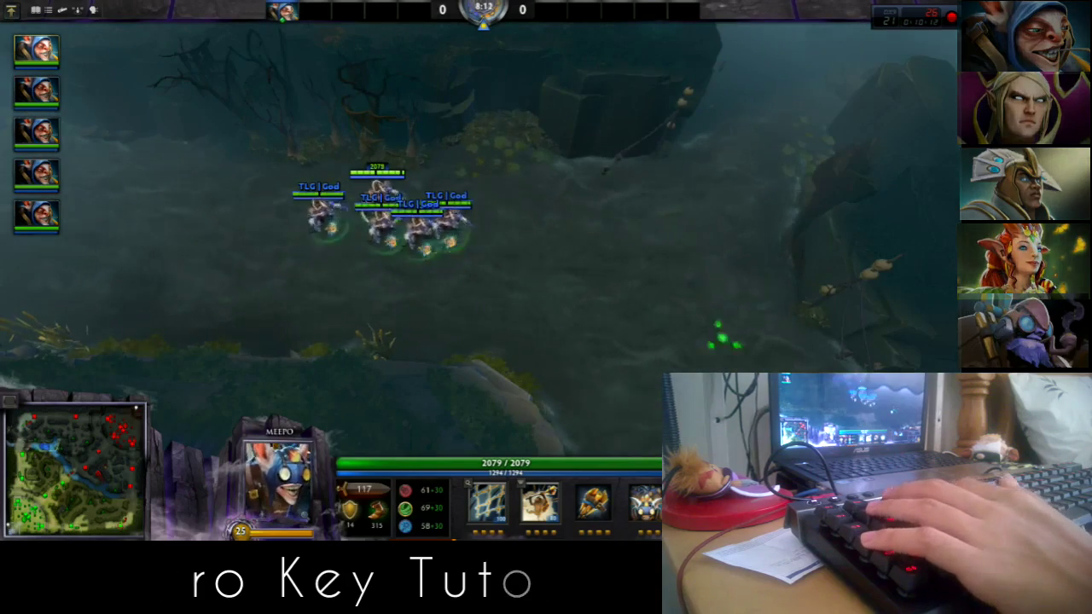
pyautogui.rightClick(562, 243)
pyautogui.rightClick(656, 298)
pyautogui.rightClick(705, 365)
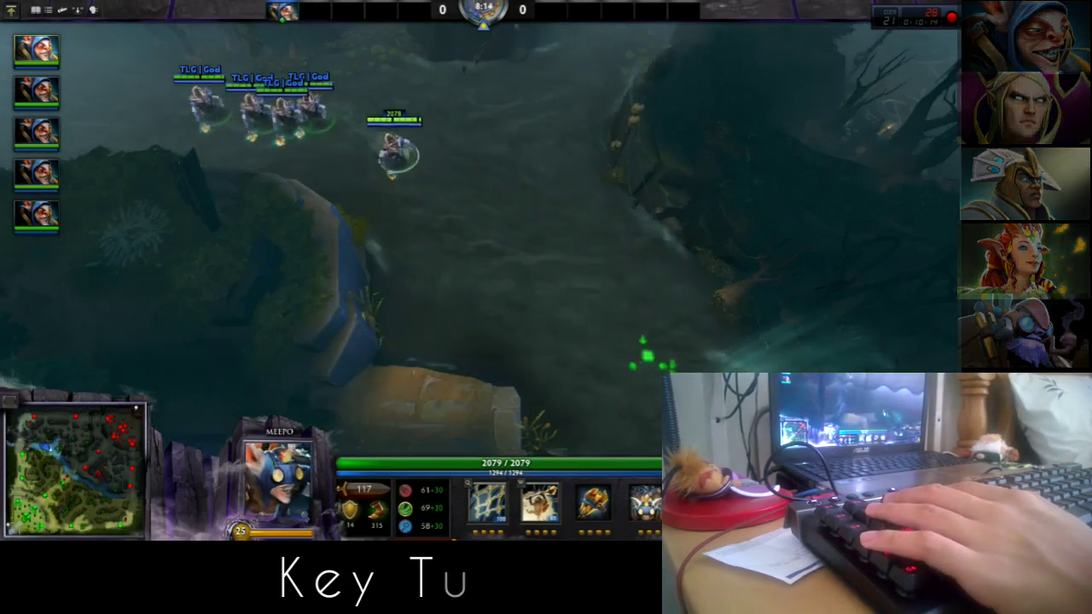
pyautogui.rightClick(646, 332)
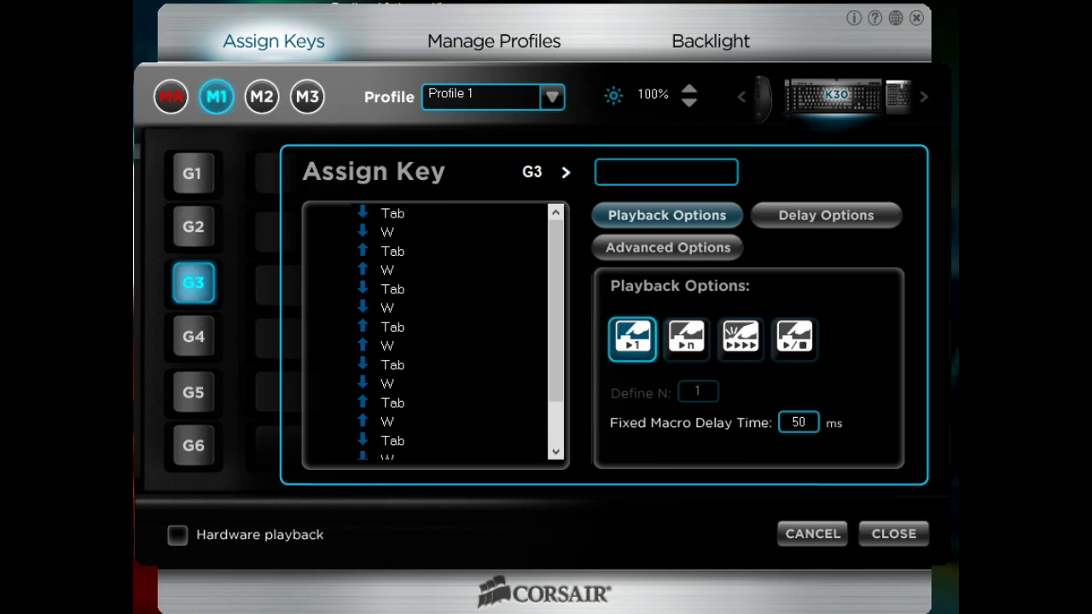
# In the Corsair K30 software, compare the G3 key's assignments in modes M1, M2 and M3, ending on M1
pyautogui.moveTo(555, 310)
pyautogui.mouseDown()
pyautogui.moveTo(556, 353)
pyautogui.moveTo(555, 309)
pyautogui.mouseUp()
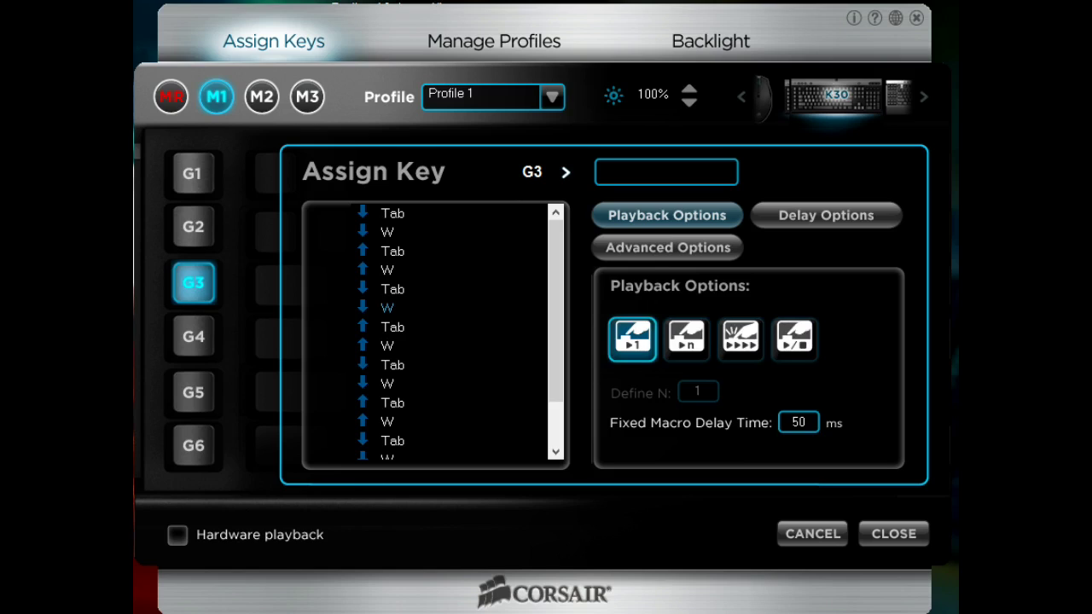
pyautogui.click(262, 97)
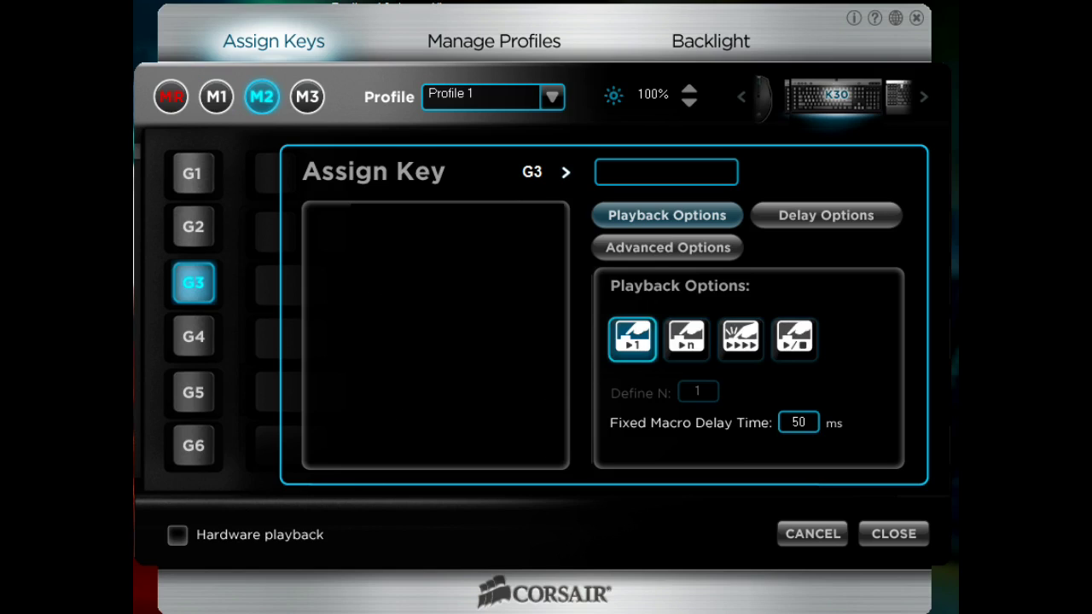
pyautogui.click(307, 98)
pyautogui.click(261, 97)
pyautogui.click(217, 97)
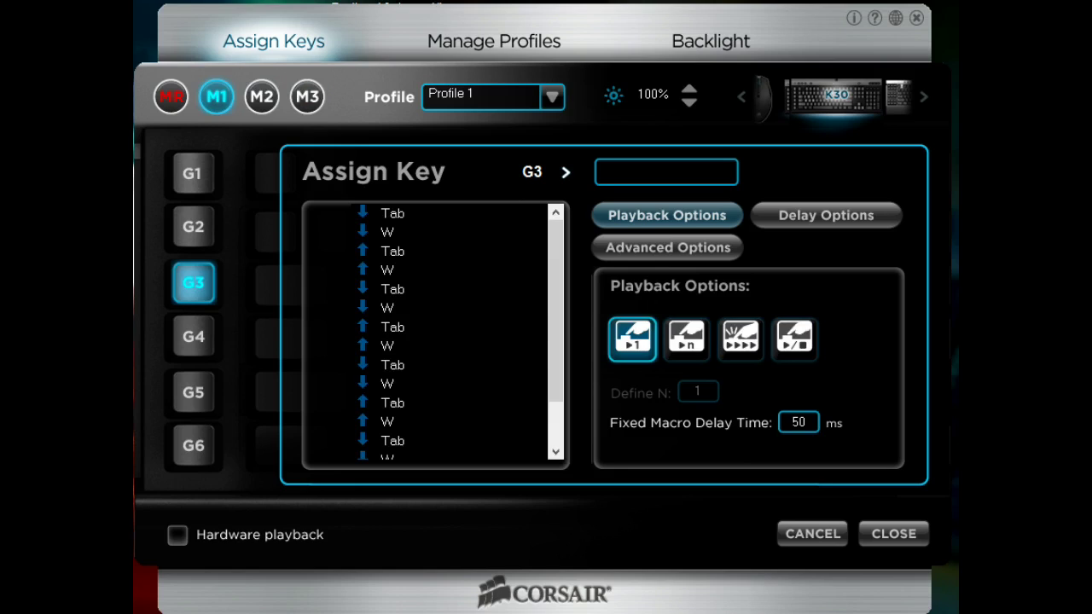
# Check the G2 key's assignment in M1, and examine the Tab and W sequence stored on G3
pyautogui.click(193, 227)
pyautogui.click(193, 283)
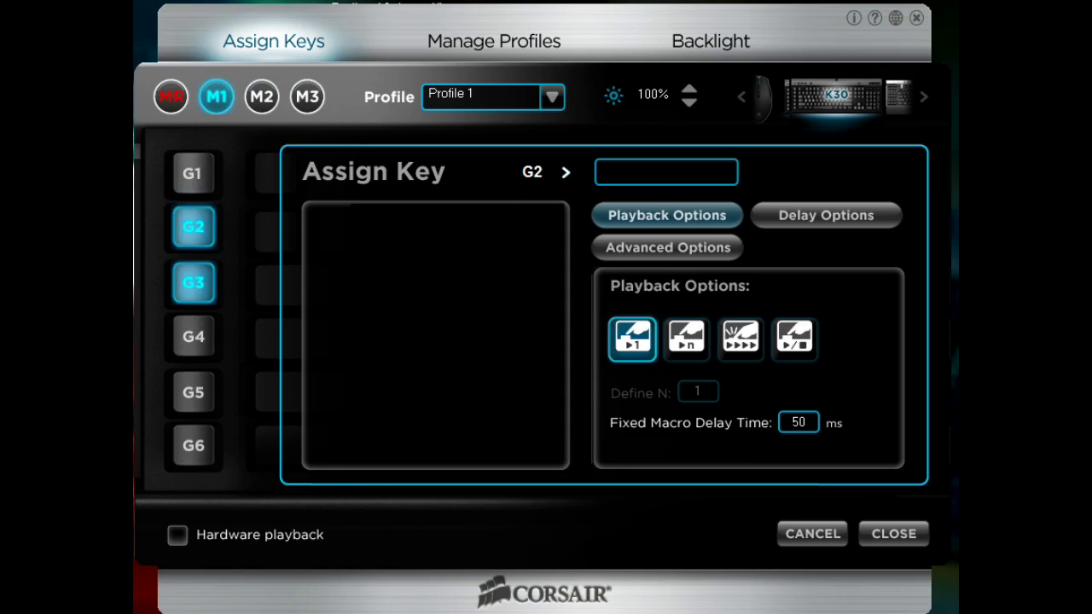
pyautogui.moveTo(555, 274)
pyautogui.mouseDown()
pyautogui.moveTo(555, 316)
pyautogui.moveTo(555, 268)
pyautogui.mouseUp()
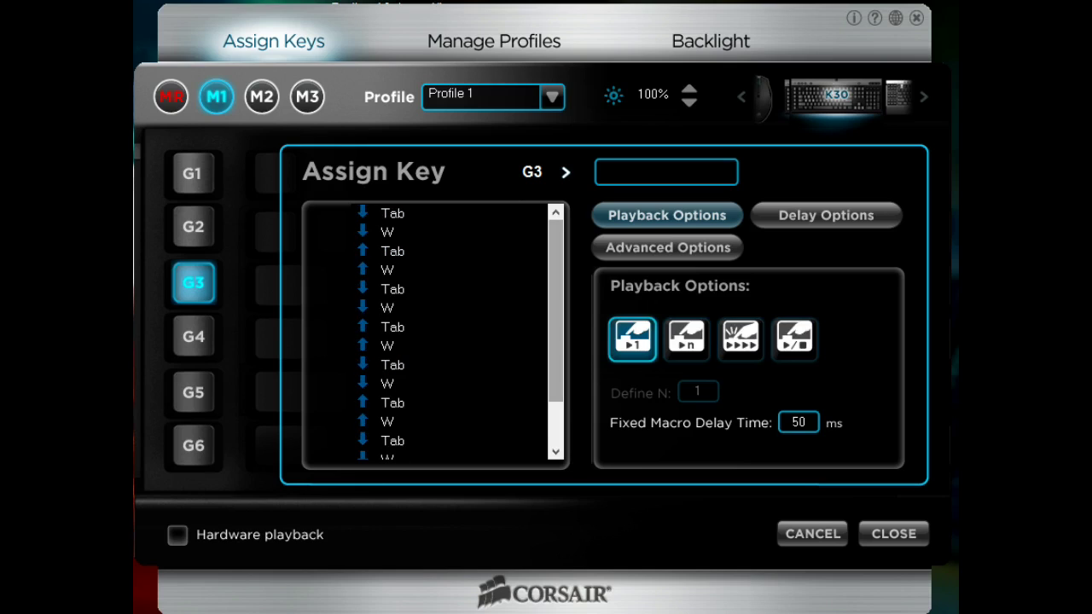
pyautogui.click(392, 213)
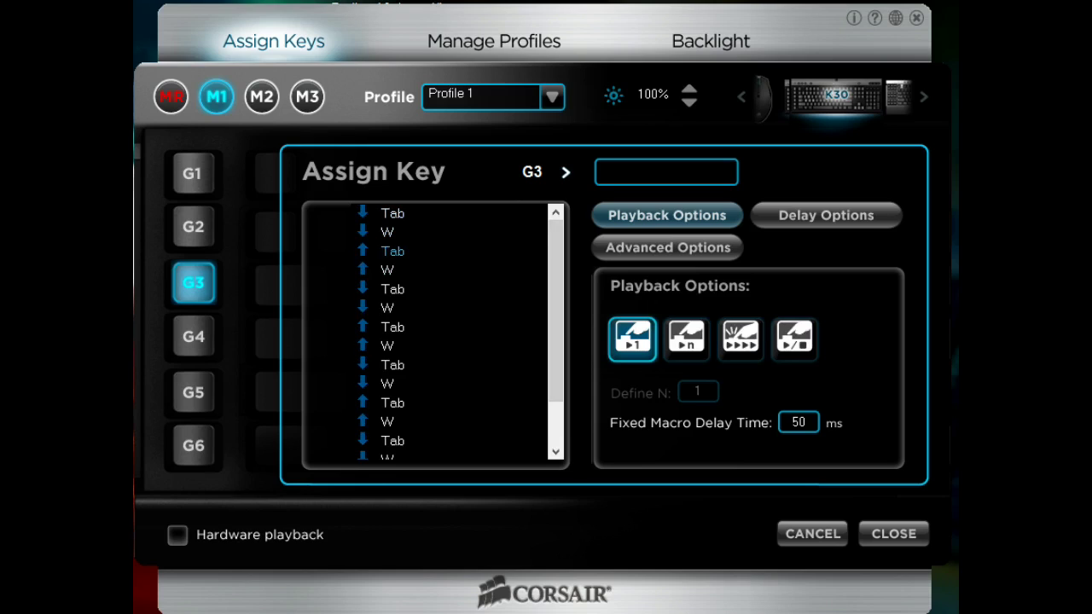
pyautogui.moveTo(555, 312)
pyautogui.mouseDown()
pyautogui.moveTo(555, 354)
pyautogui.moveTo(555, 312)
pyautogui.mouseUp()
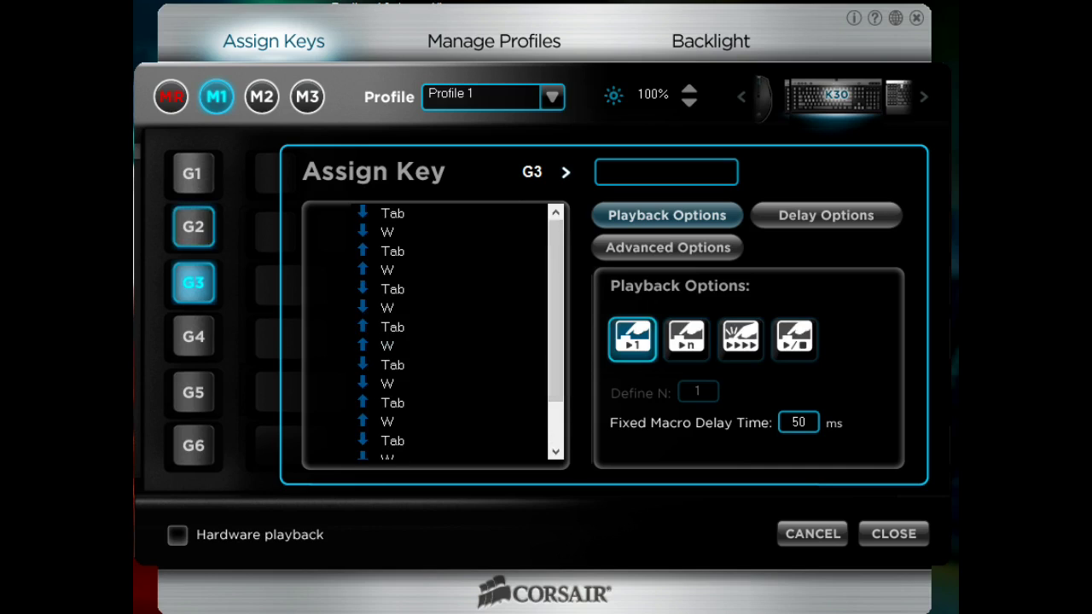
# Record a macro of repeated Tab+W combinations on G2 and choose the play-N-times playback option
pyautogui.click(194, 227)
pyautogui.click(171, 97)
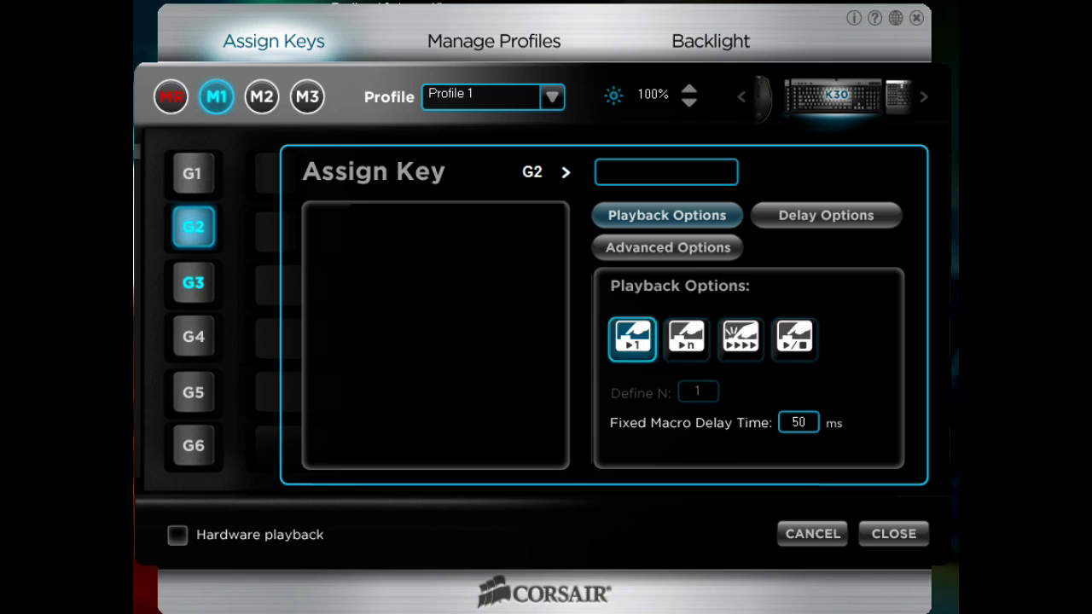
pyautogui.hotkey('Tab', 'w')
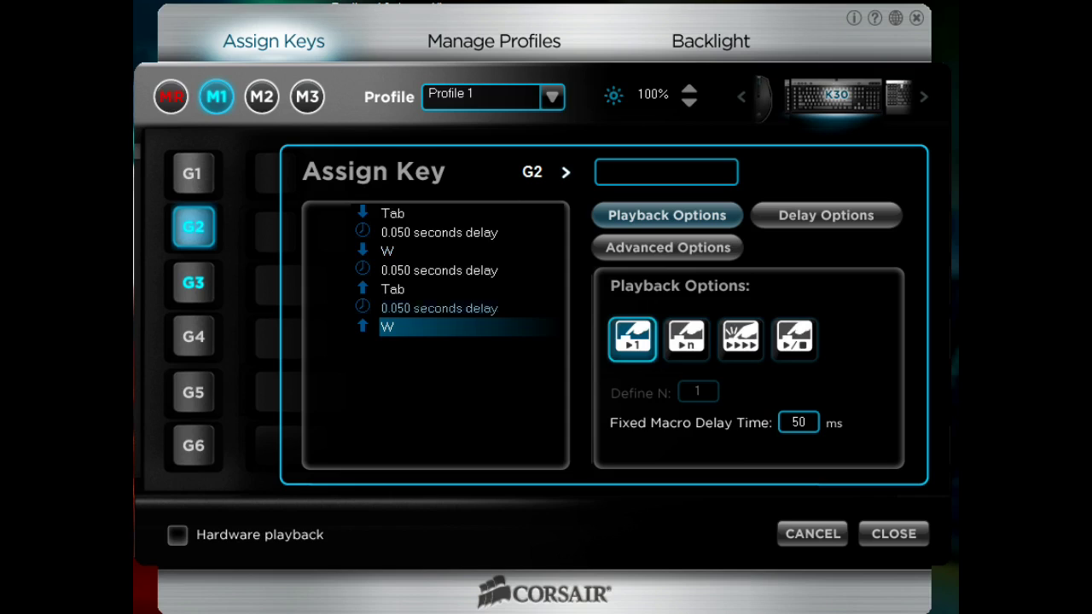
pyautogui.click(686, 339)
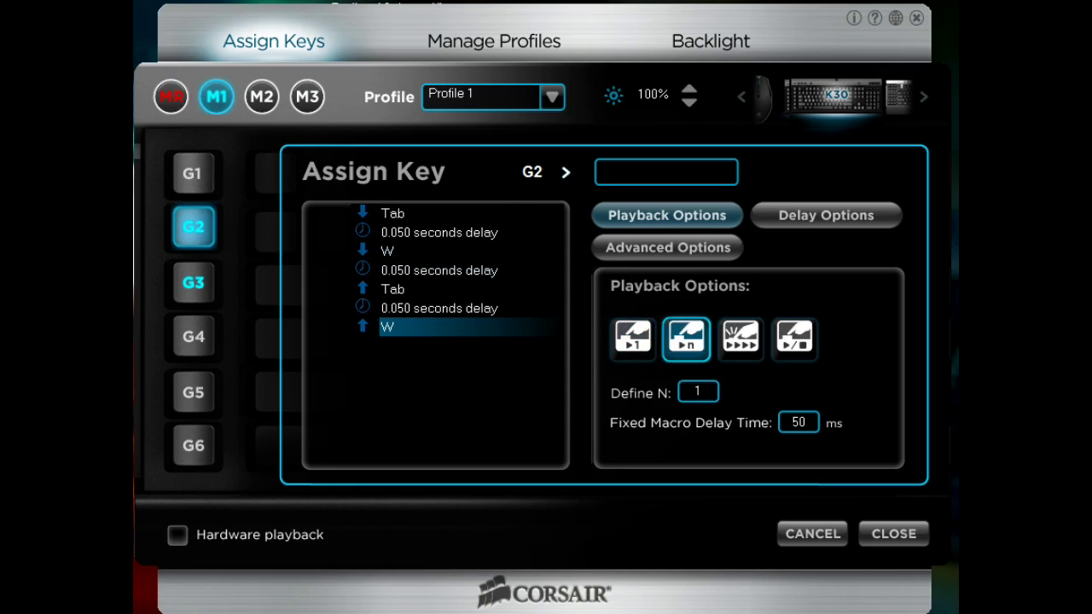
pyautogui.hotkey('Tab', 'w')
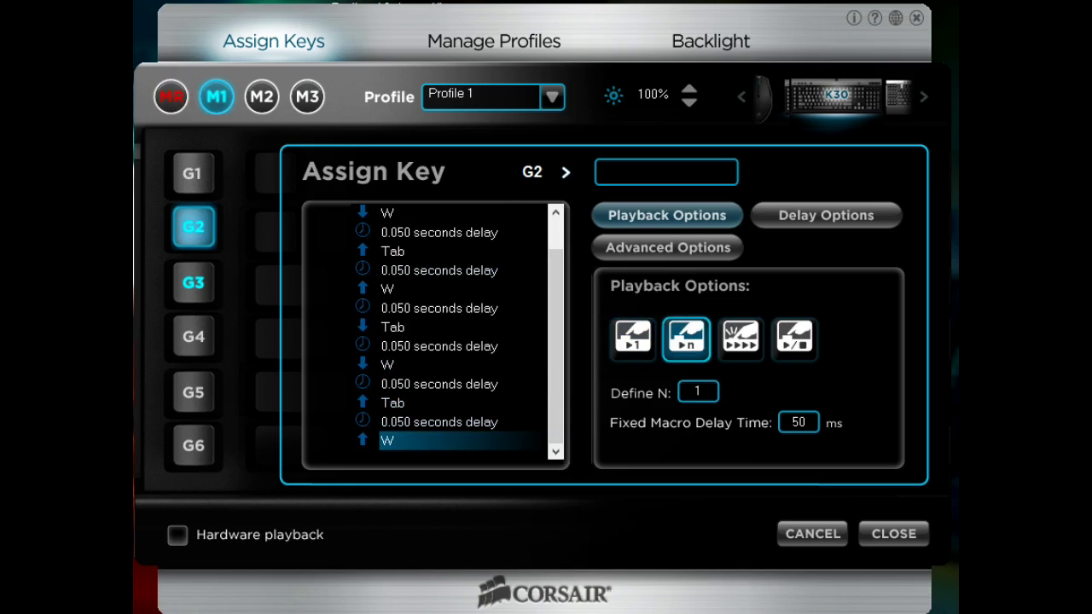
# Set the delay value for the G2 macro to 0 ms and select the last 0.050-second delay in its sequence
pyautogui.click(826, 215)
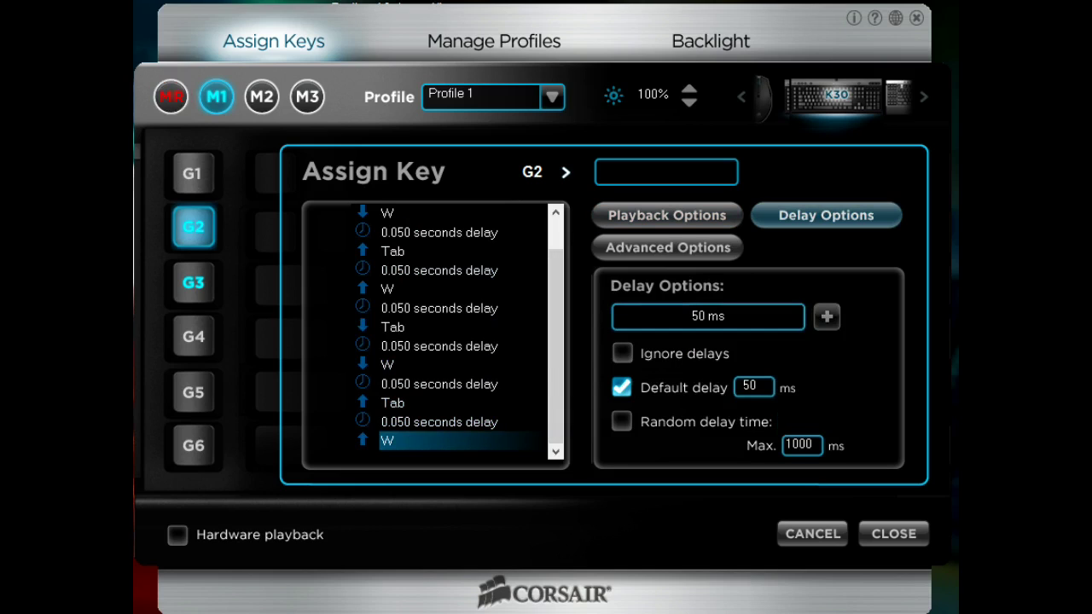
pyautogui.click(707, 316)
pyautogui.write('0')
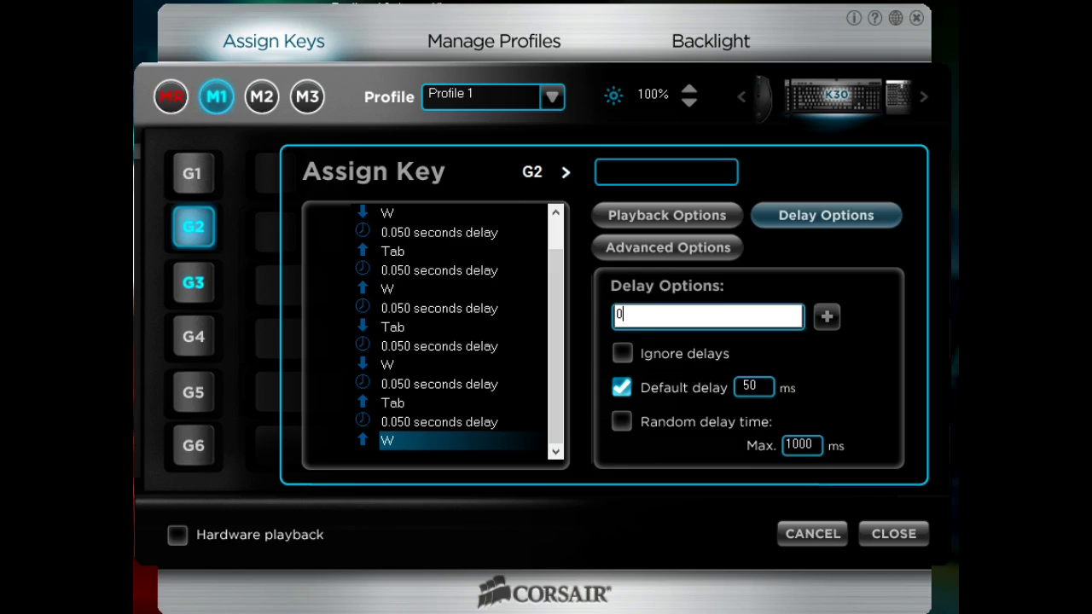
pyautogui.press('Return')
pyautogui.click(439, 422)
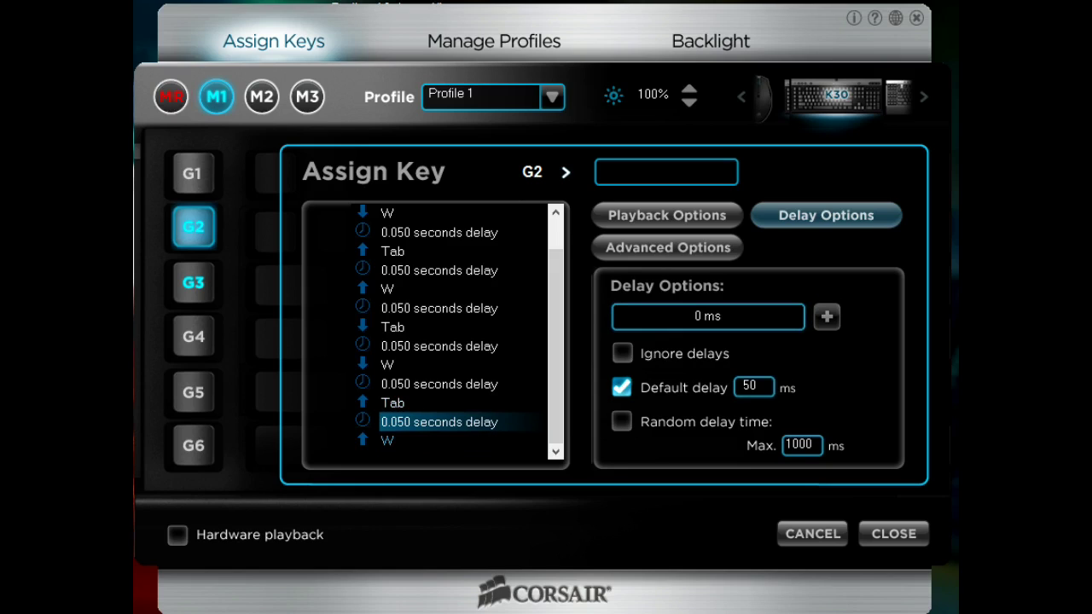
pyautogui.scroll(1, 439, 384)
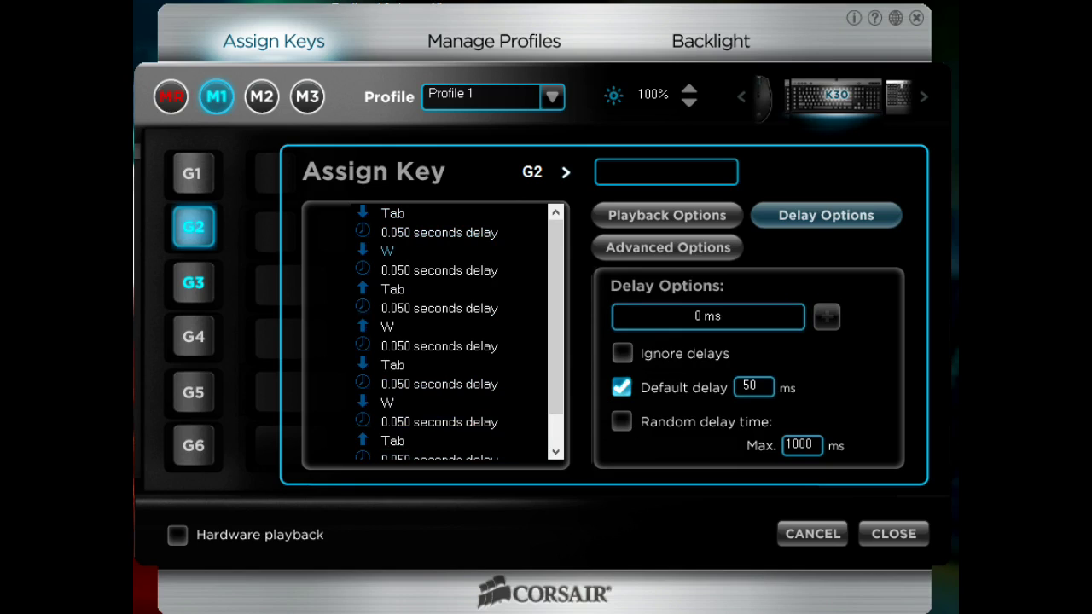
# Try to re-record the G2 macro as repeated Tab+W combinations with the 50 ms default delay still enabled
pyautogui.click(194, 174)
pyautogui.click(194, 228)
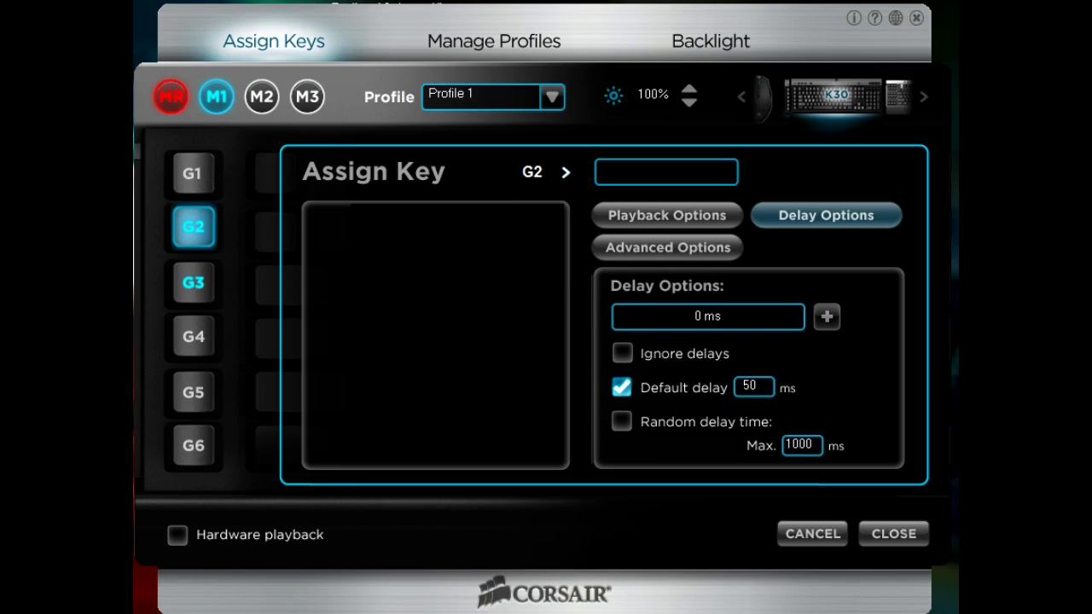
pyautogui.press('Tab')
pyautogui.press('w')
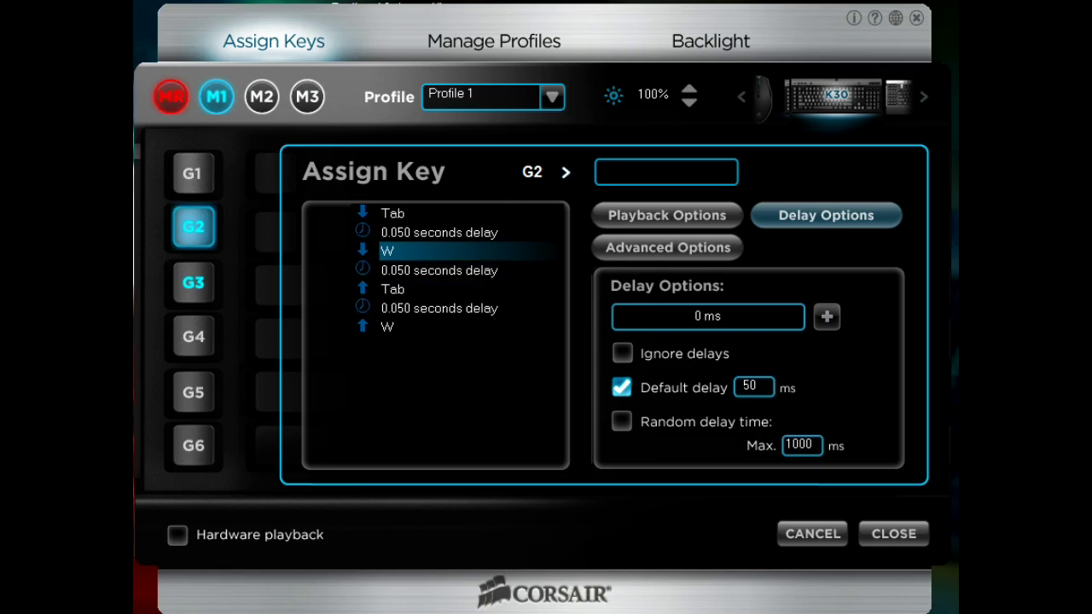
pyautogui.press('Tab')
pyautogui.press('w')
pyautogui.press('Tab')
pyautogui.press('w')
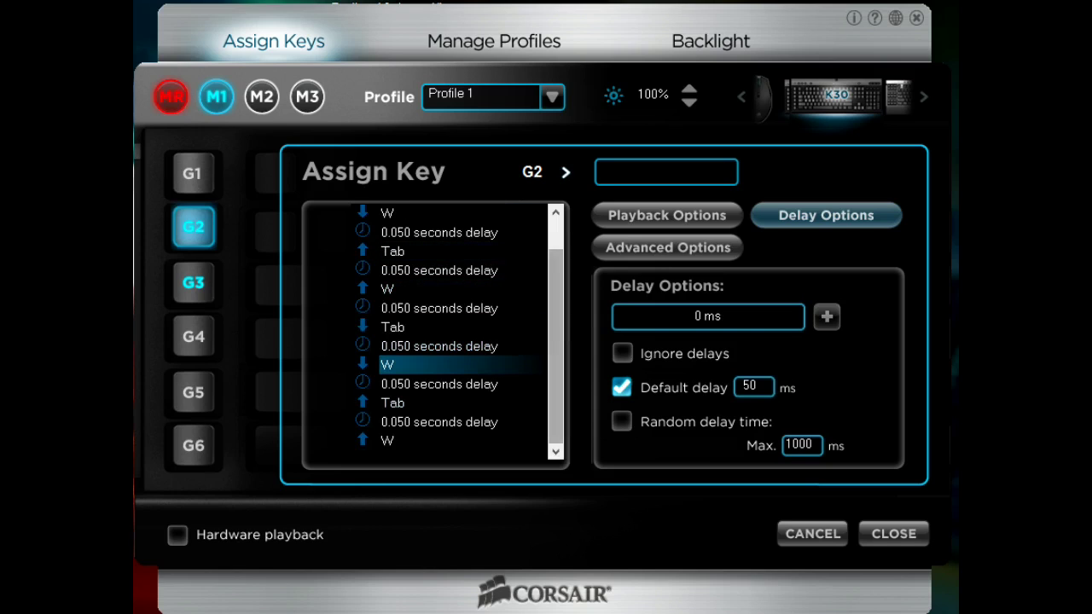
pyautogui.click(171, 96)
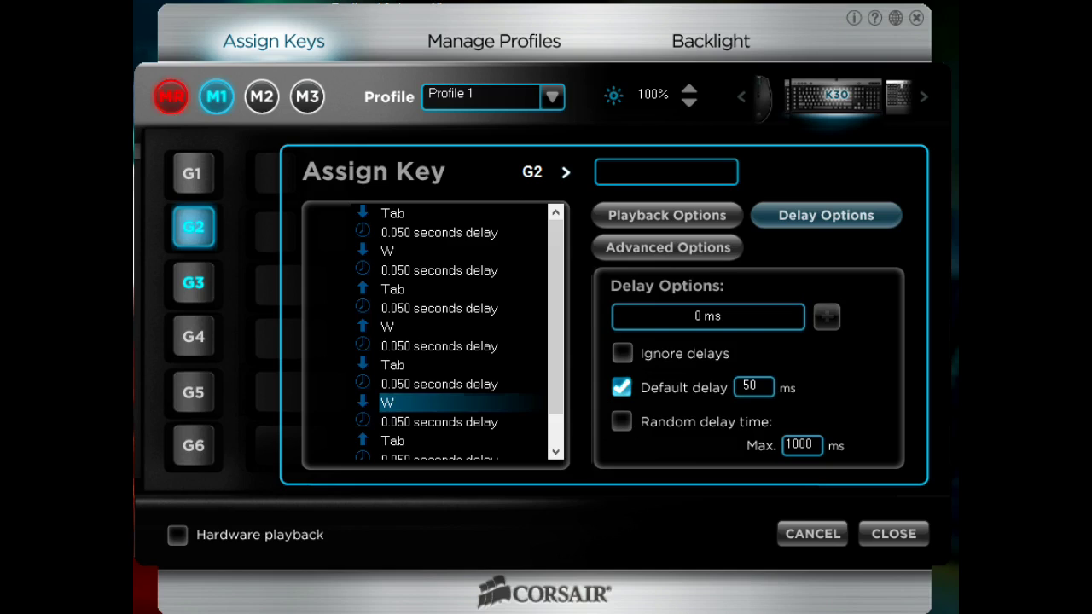
pyautogui.press('Escape')
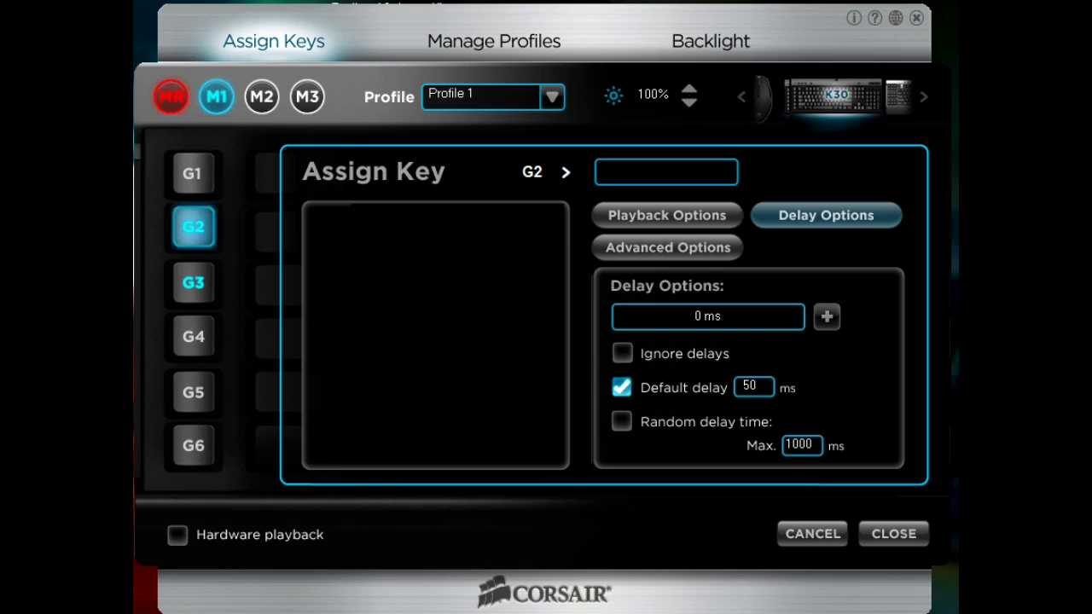
# Record a single Tab+W combination on G2 and switch its delay handling to Ignore delays
pyautogui.press('Tab')
pyautogui.press('w')
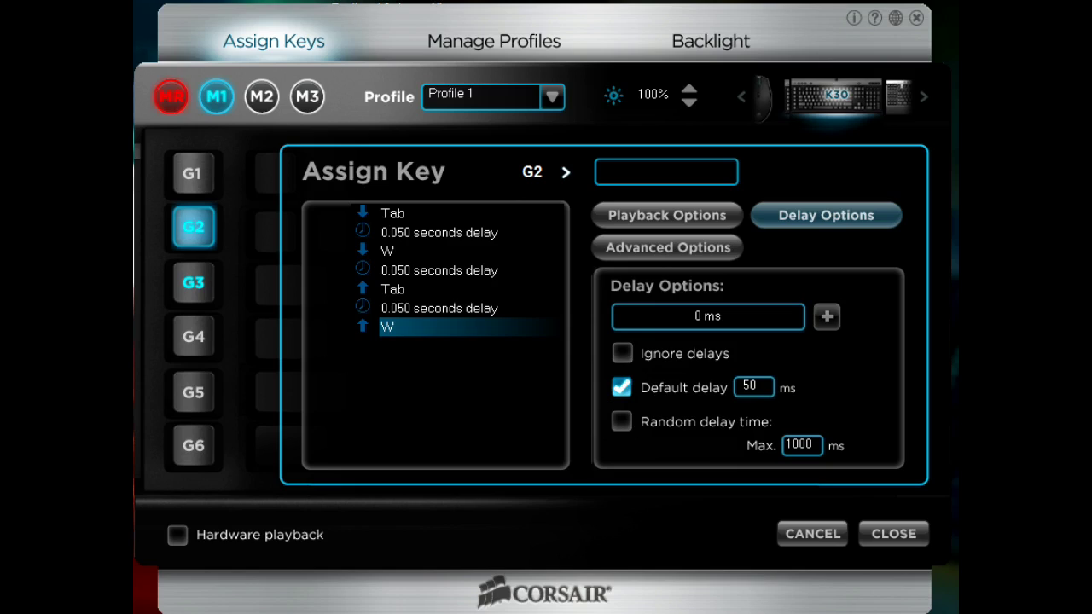
pyautogui.click(622, 353)
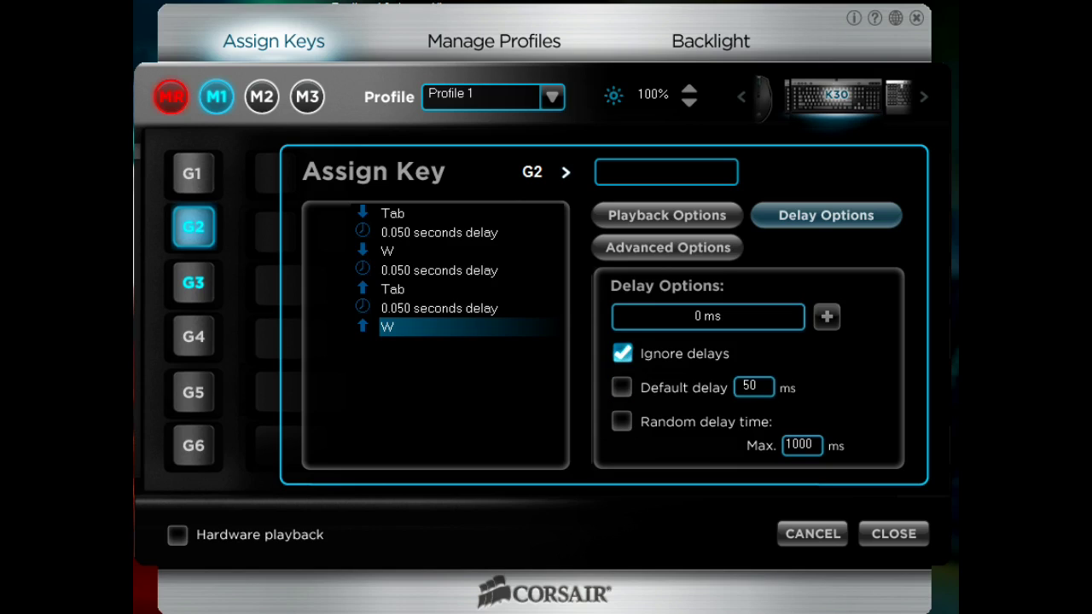
pyautogui.click(435, 384)
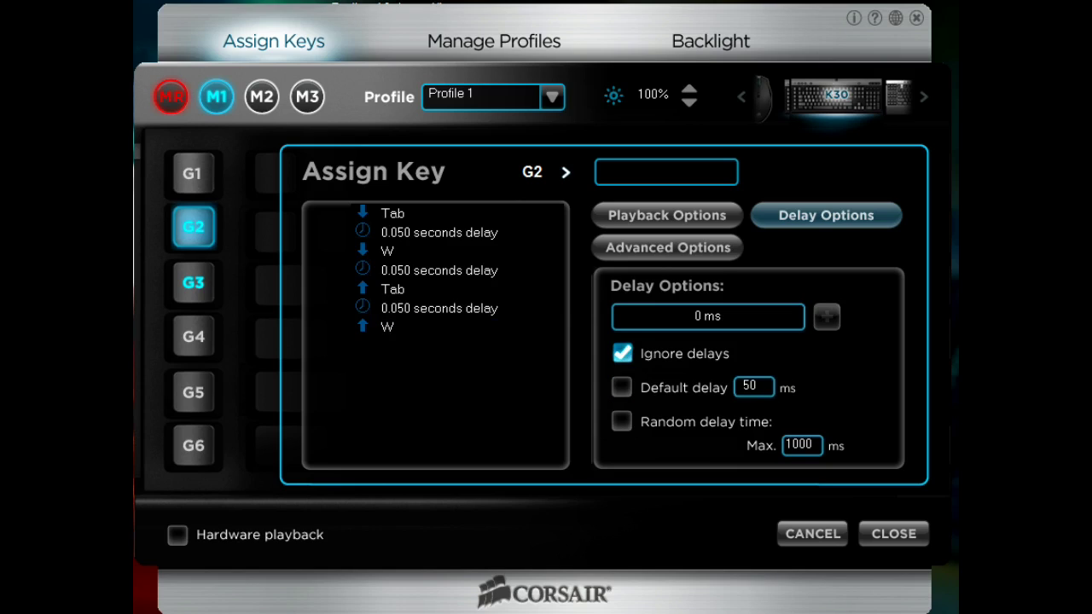
# Re-record G2 as Tab followed by W without delays, and check the order of the recorded presses and releases
pyautogui.click(194, 226)
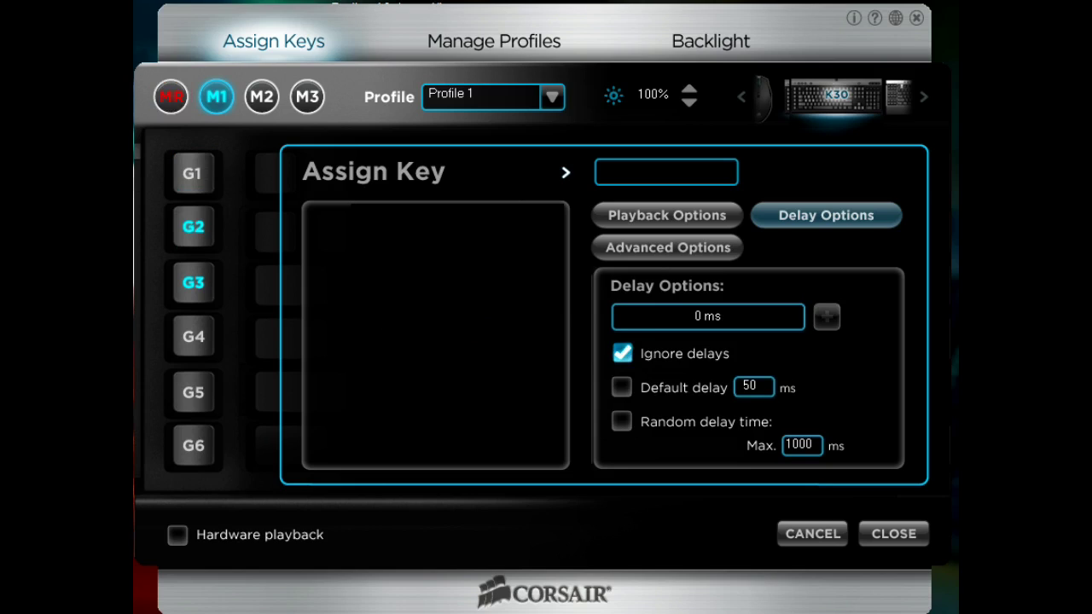
pyautogui.click(194, 227)
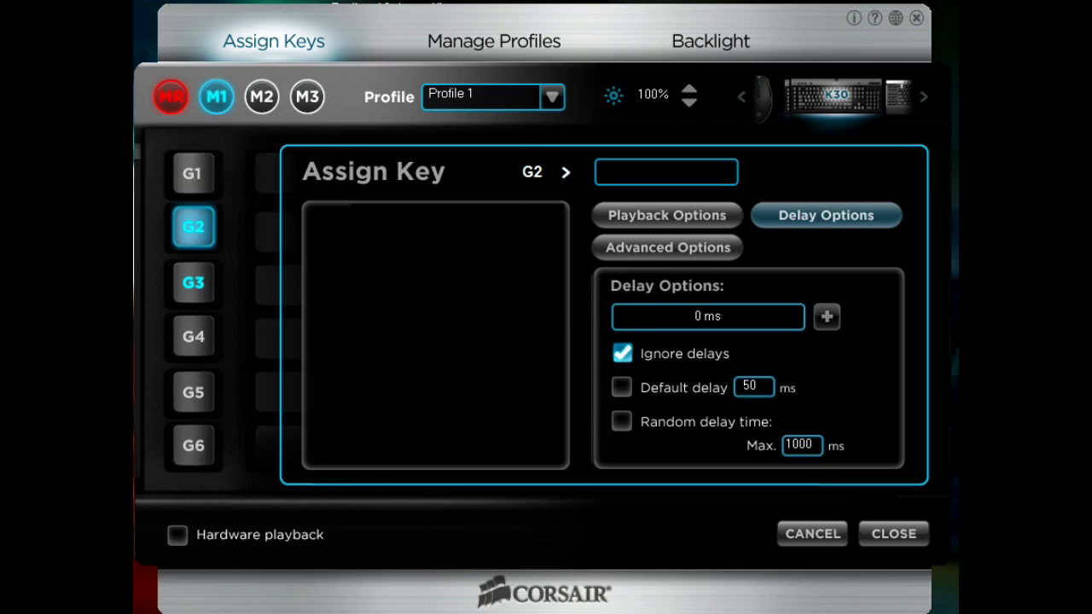
pyautogui.press('Tab')
pyautogui.press('w')
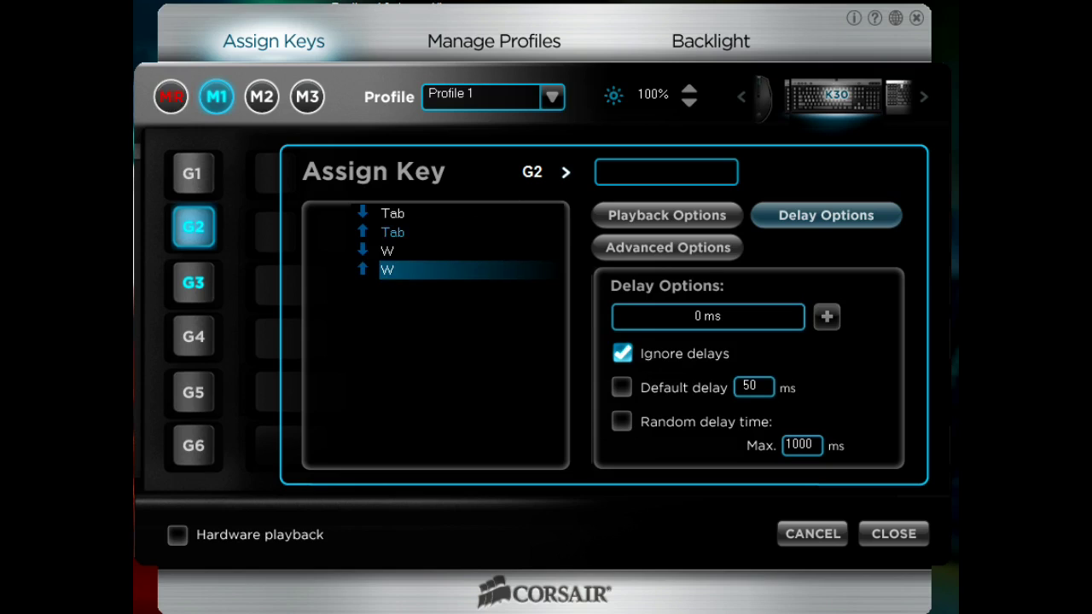
pyautogui.click(392, 214)
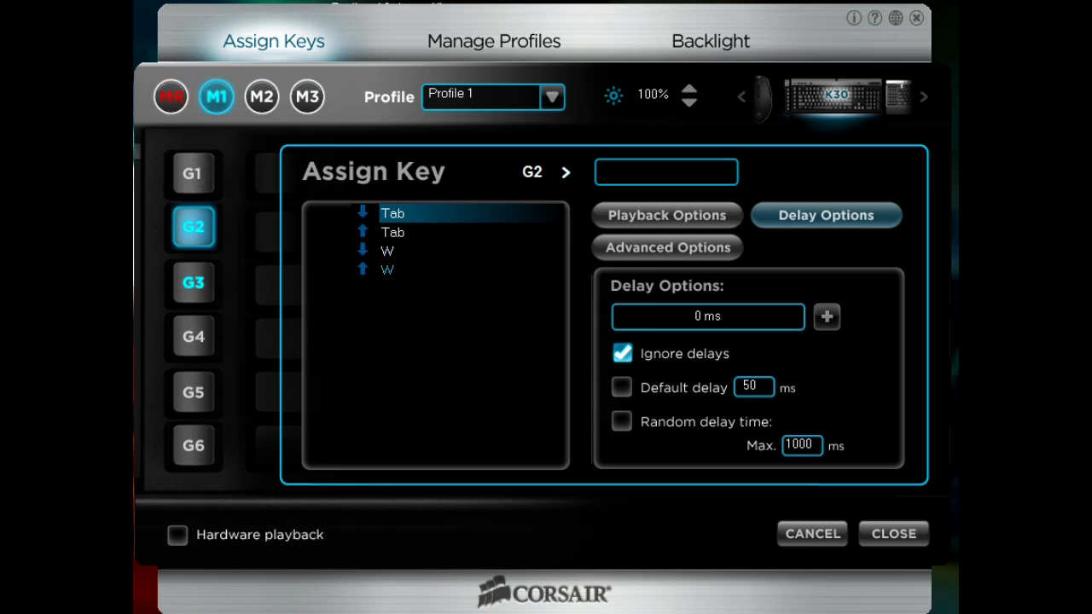
pyautogui.click(392, 232)
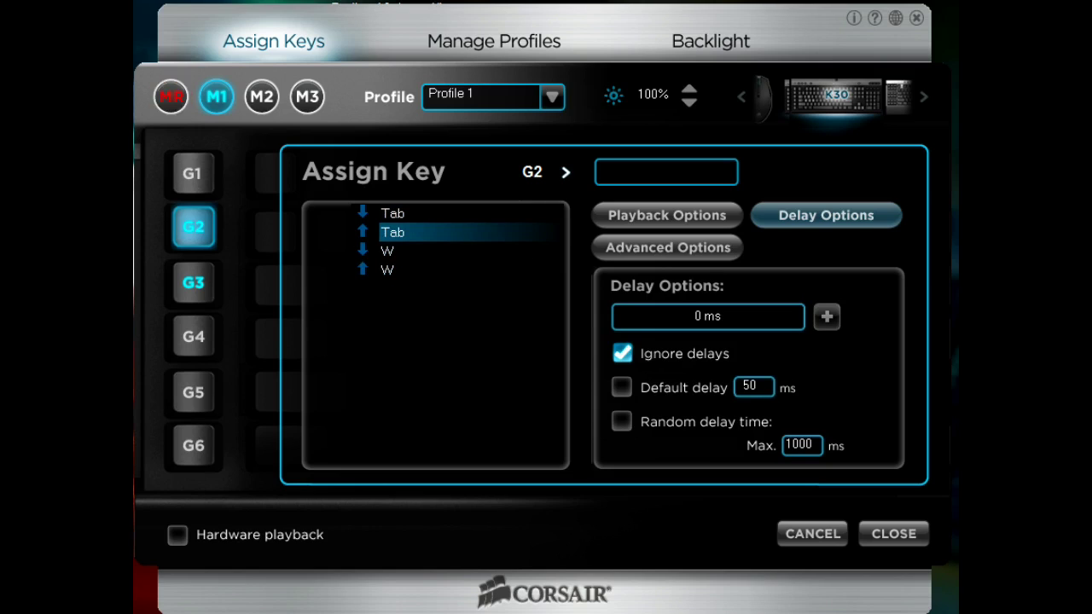
pyautogui.click(388, 270)
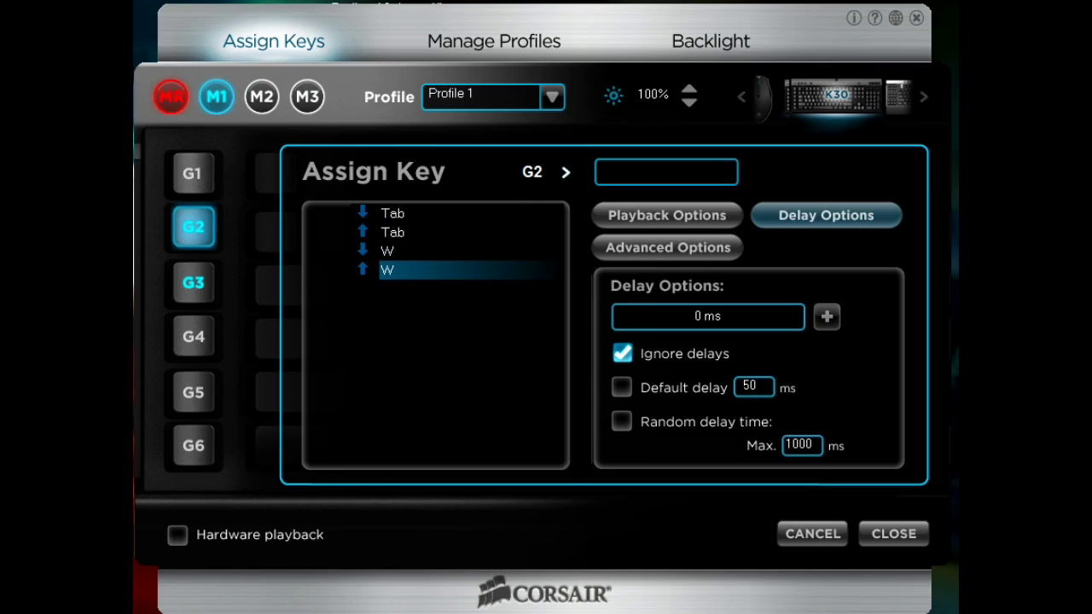
# Re-record G2 with two overlapping Tab+W combinations followed by the 9 key
pyautogui.press('MR')
pyautogui.press('MR')
pyautogui.press('G2')
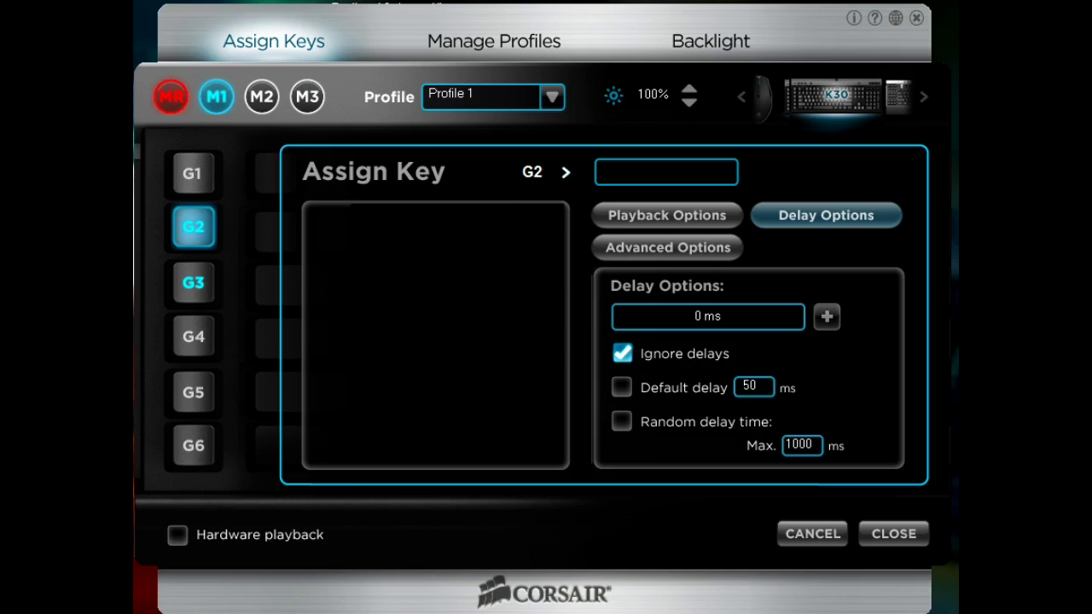
pyautogui.hotkey('Tab', 'w')
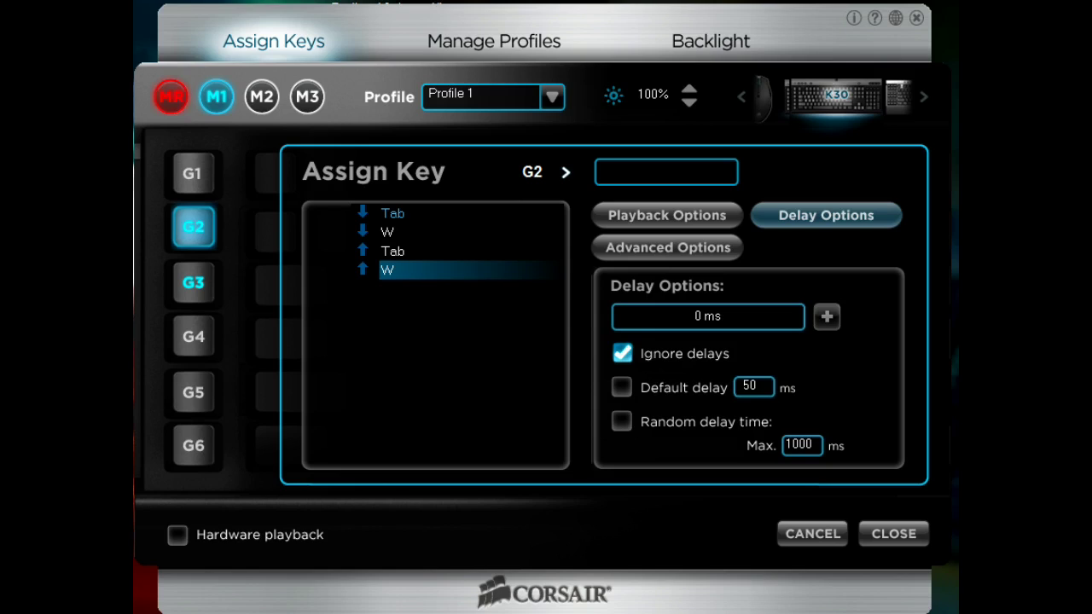
pyautogui.hotkey('Tab', 'w')
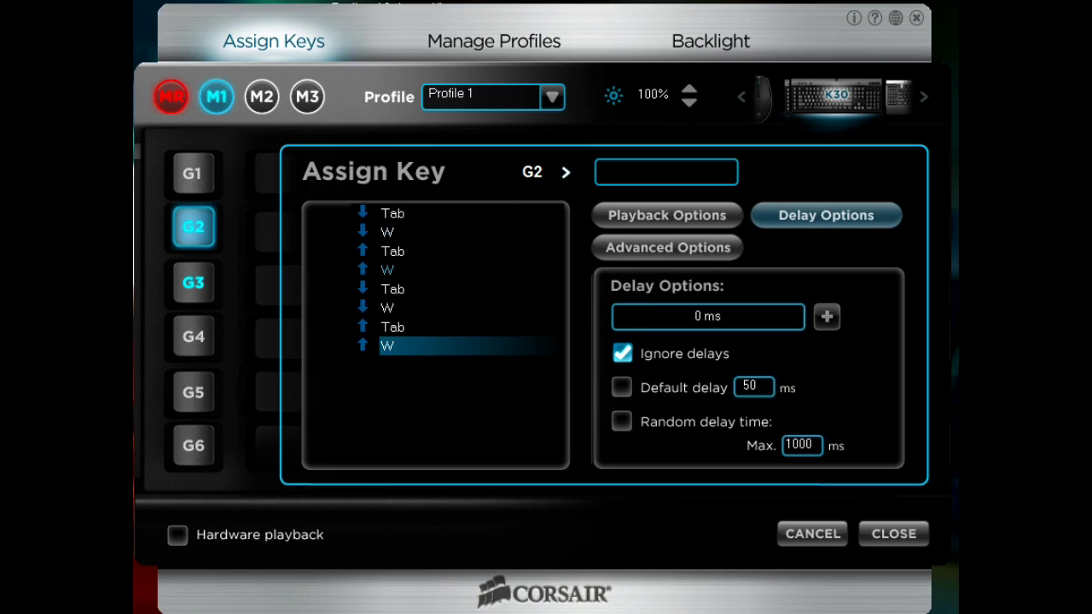
pyautogui.press('9')
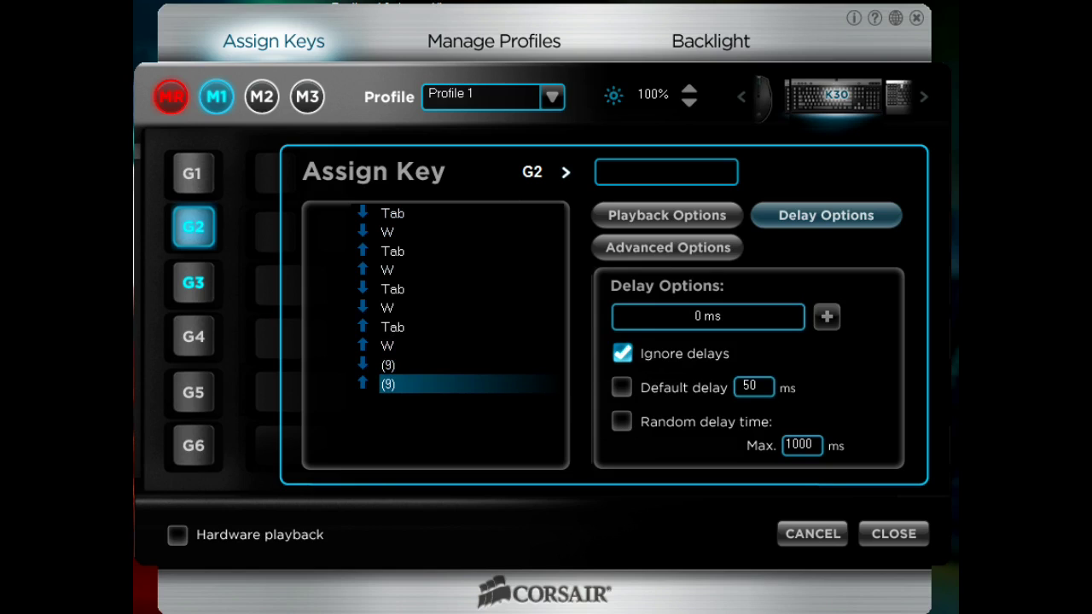
# Re-record the G2 macro without delays as four consecutive Tab+W combinations, each with Tab and W held together
pyautogui.click(435, 431)
pyautogui.click(194, 227)
pyautogui.click(194, 227)
pyautogui.press('Tab')
pyautogui.press('w')
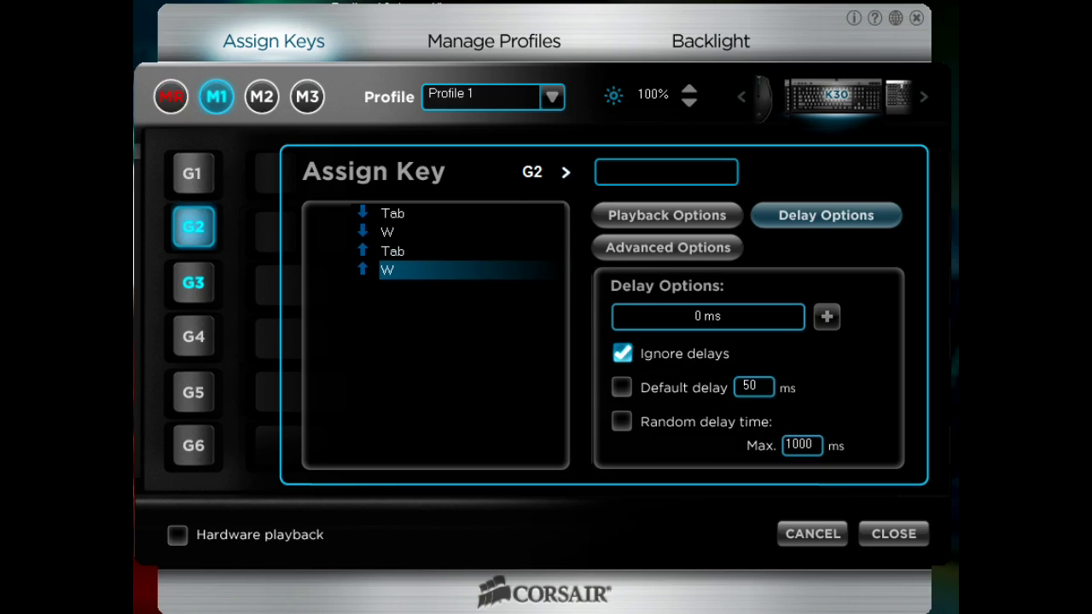
pyautogui.hotkey('Tab', 'w')
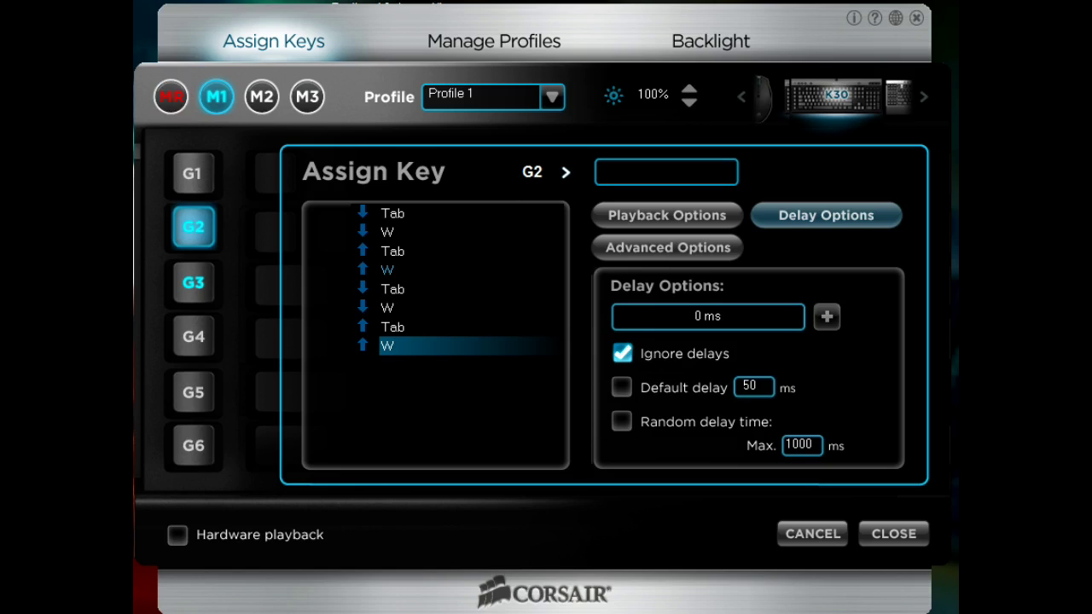
pyautogui.press('Tab')
pyautogui.press('w')
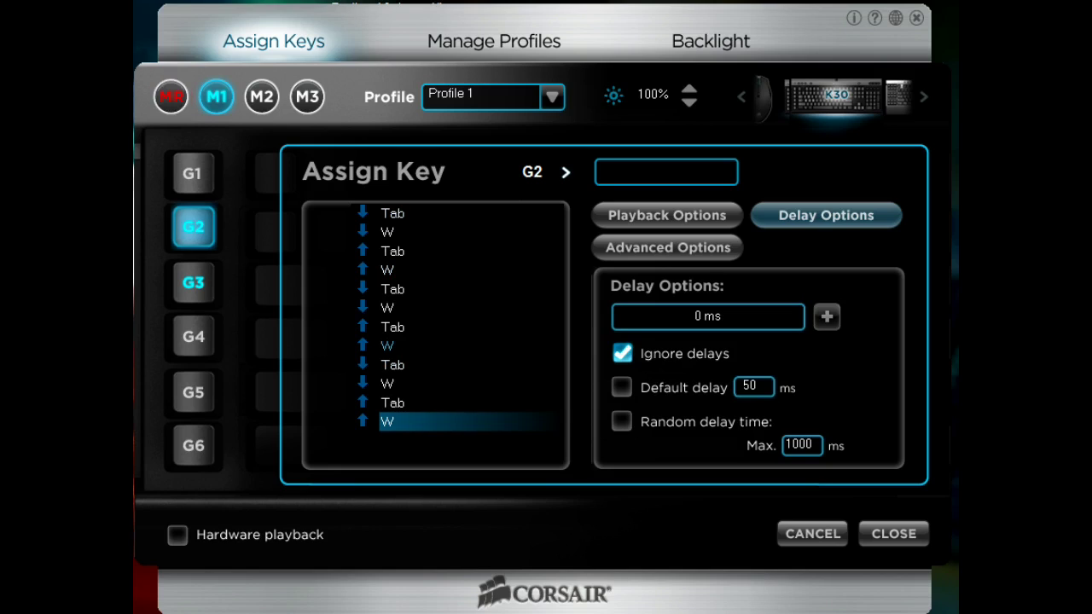
pyautogui.press('Tab')
pyautogui.press('w')
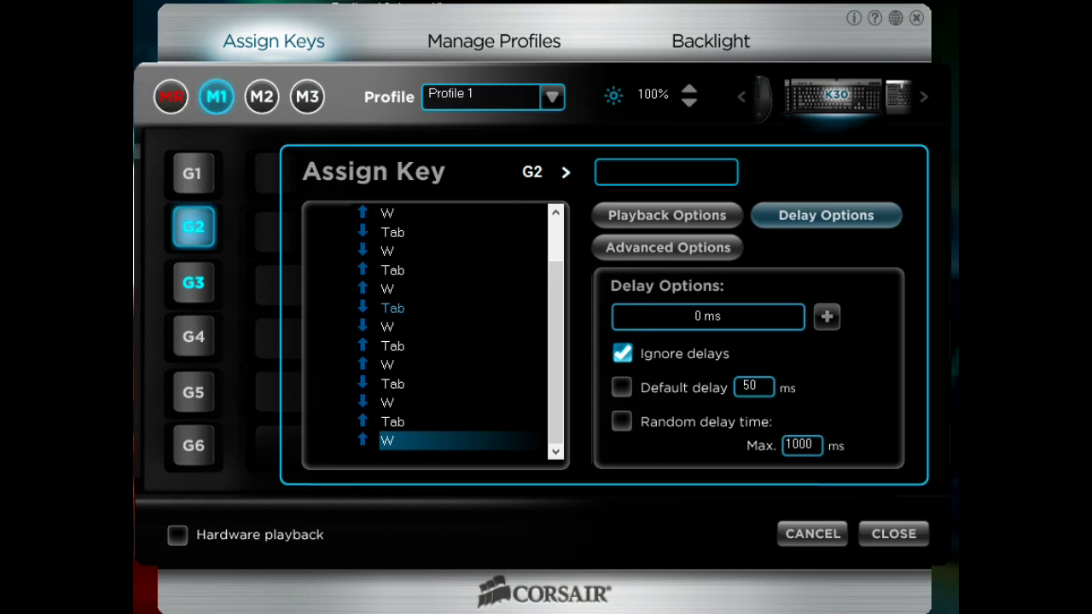
pyautogui.press('Tab')
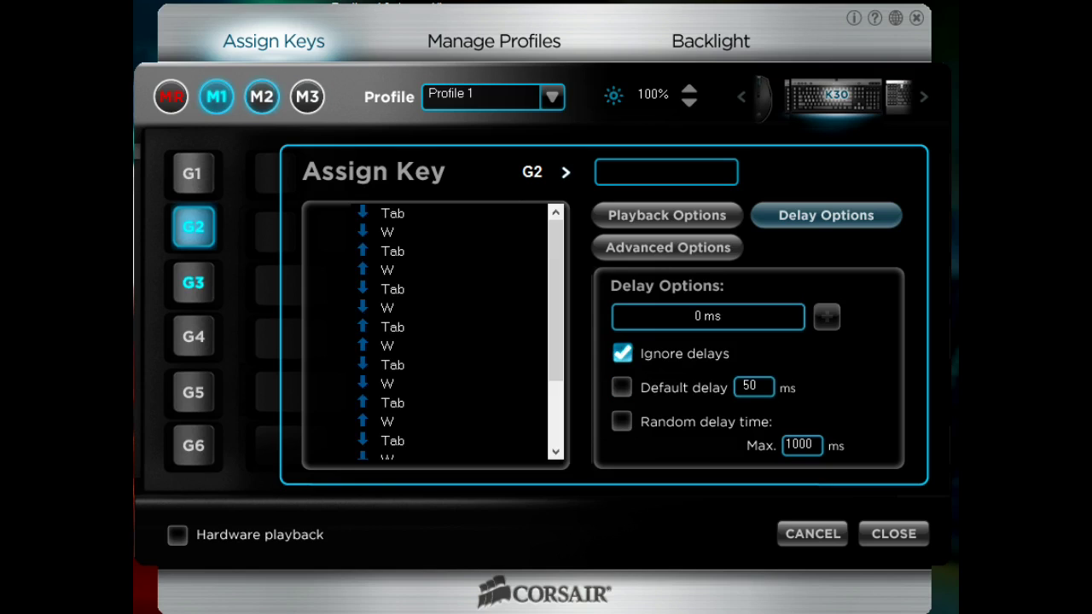
# Check the G1 key's assignment in modes M1, M2 and M3
pyautogui.click(194, 174)
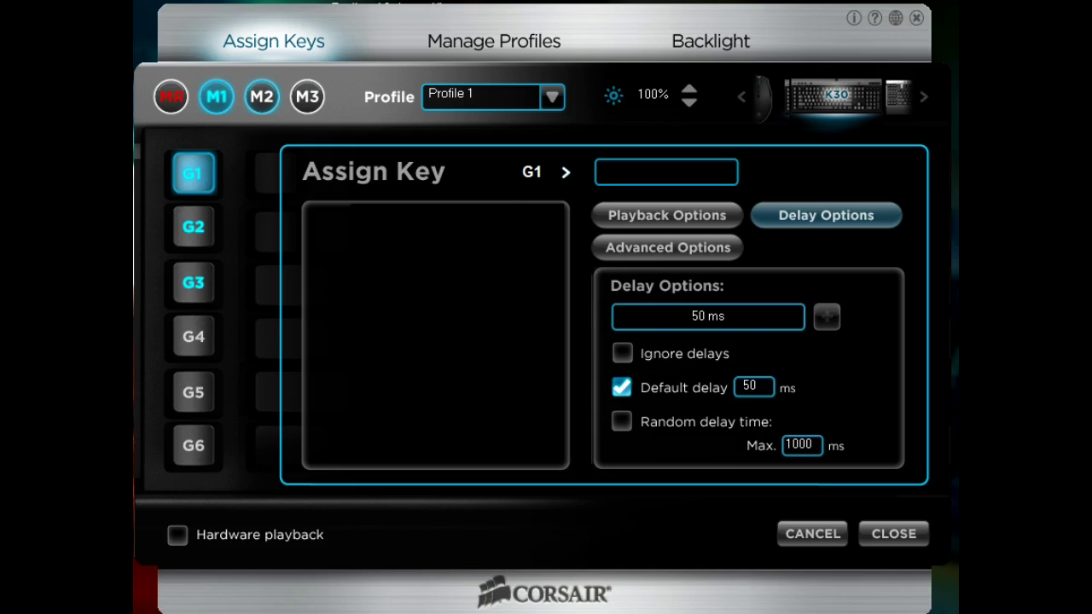
pyautogui.click(262, 97)
pyautogui.click(262, 96)
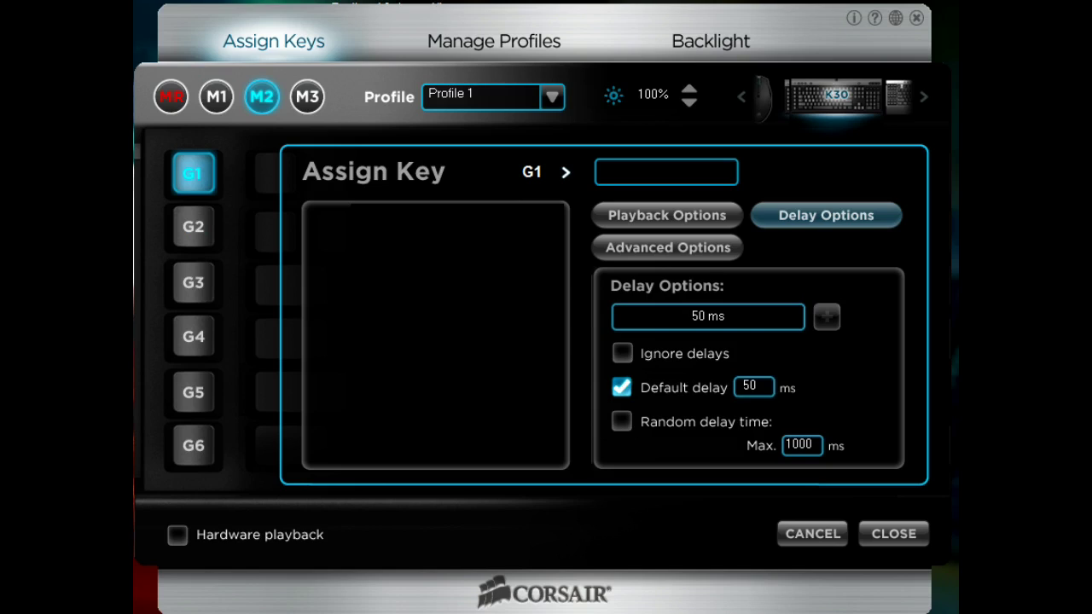
pyautogui.click(307, 96)
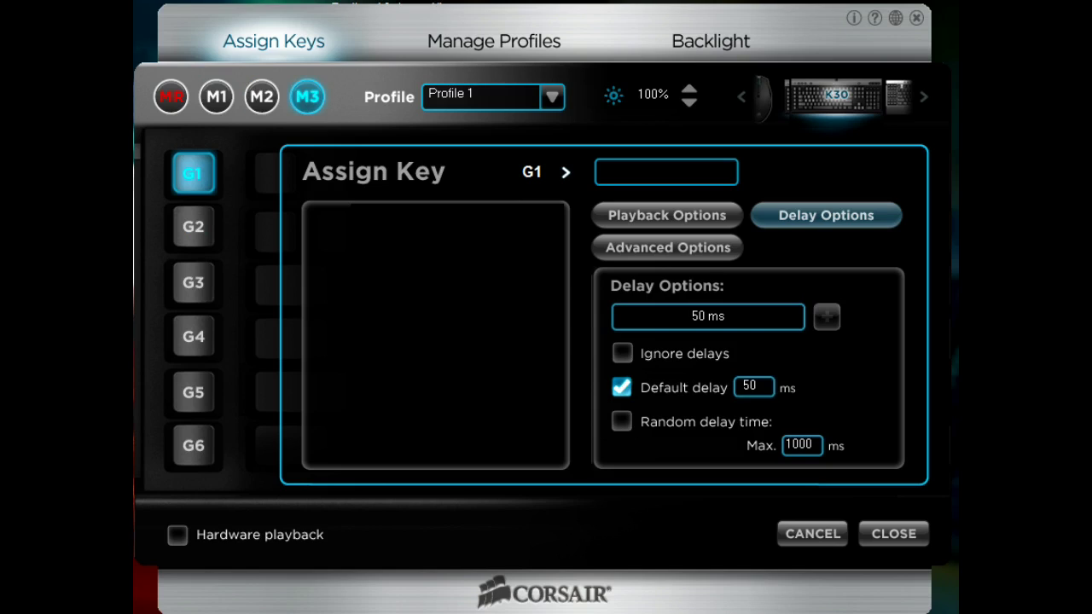